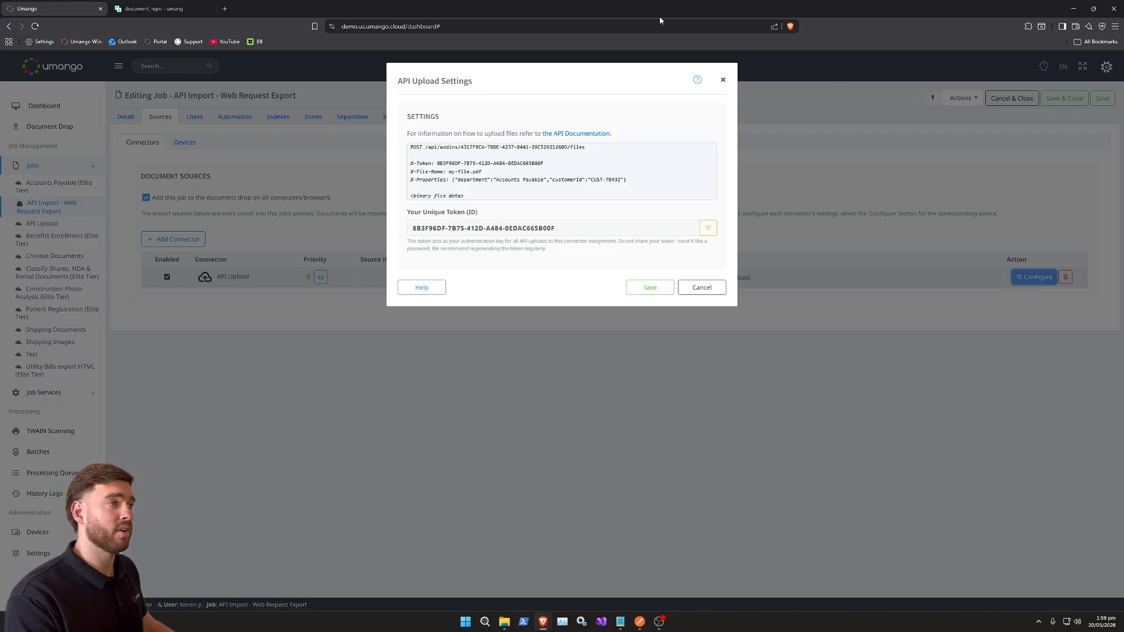
- Snap the browser to half the screen and place the Postman window beside it
left_click_drag(663, 11, 1120, 175)
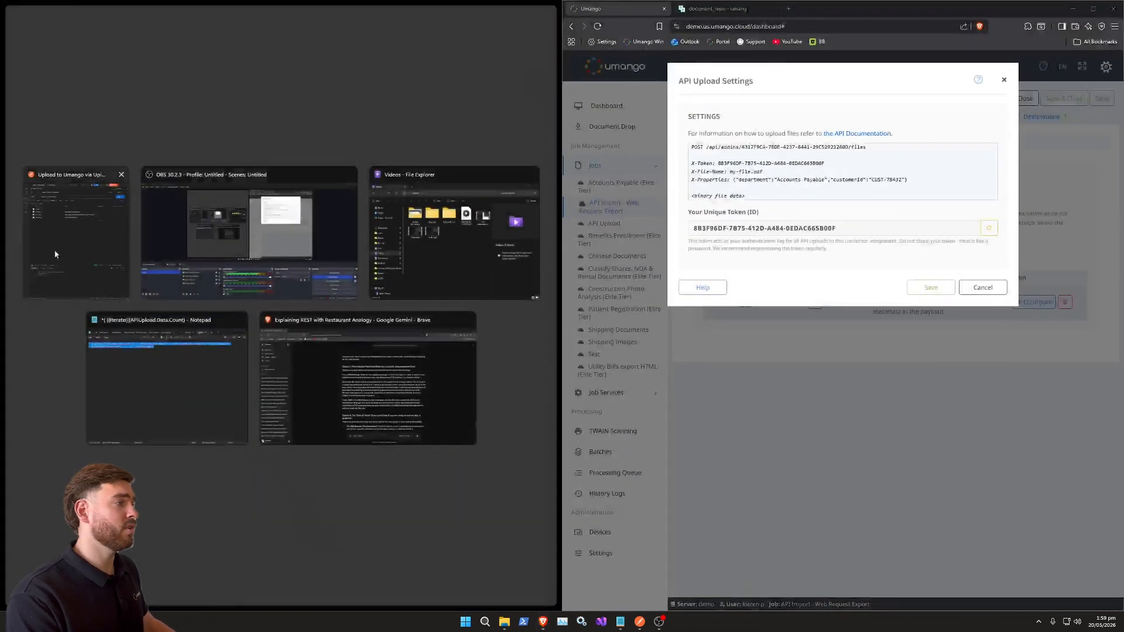
left_click(89, 238)
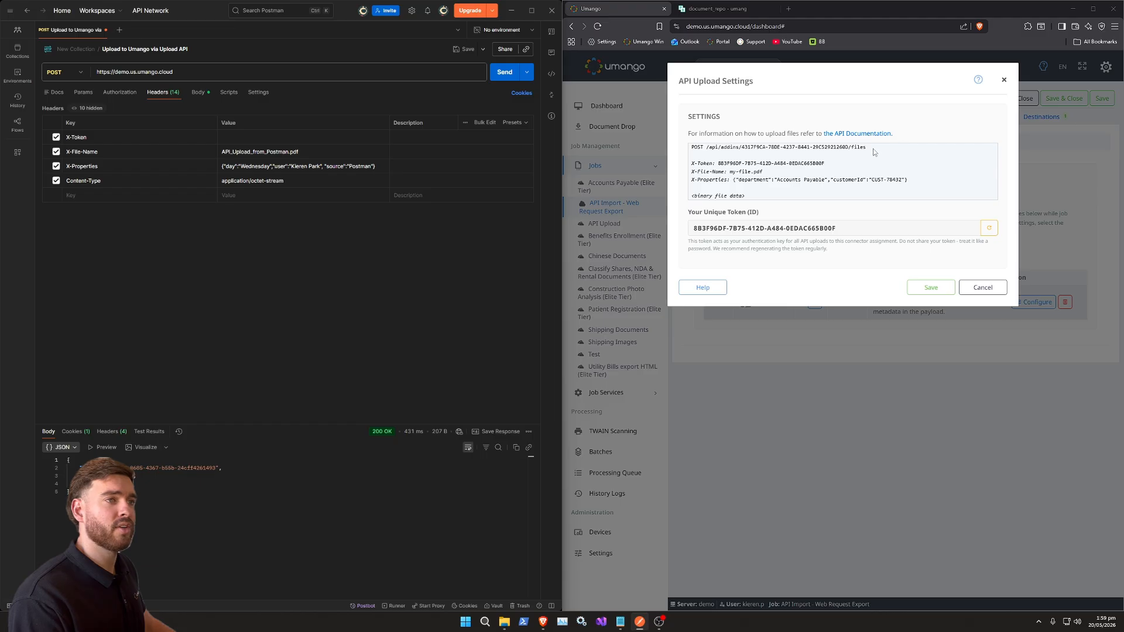
- Copy the connector's upload endpoint path and append it to the Postman request URL
left_click_drag(873, 148, 708, 152)
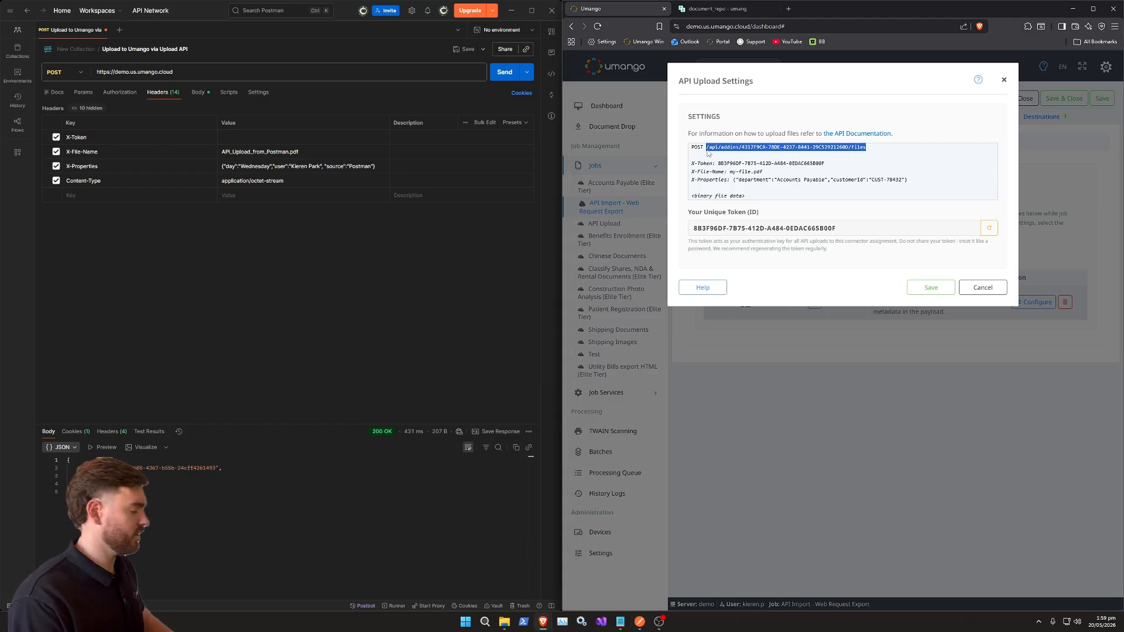
key("ctrl+c")
left_click(211, 72)
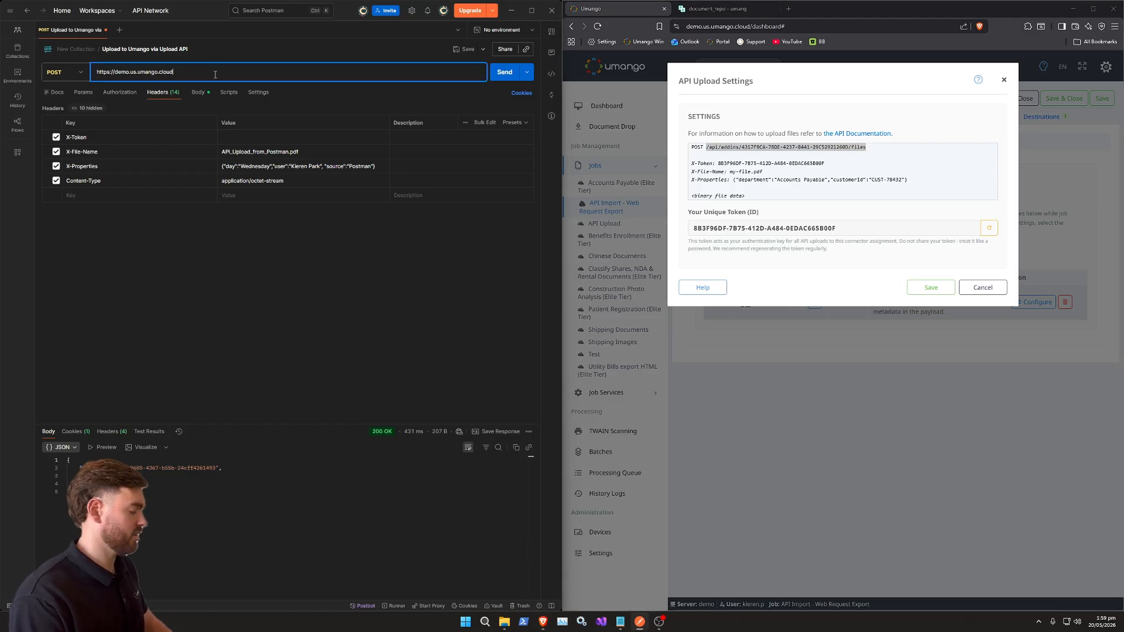
key("ctrl+v")
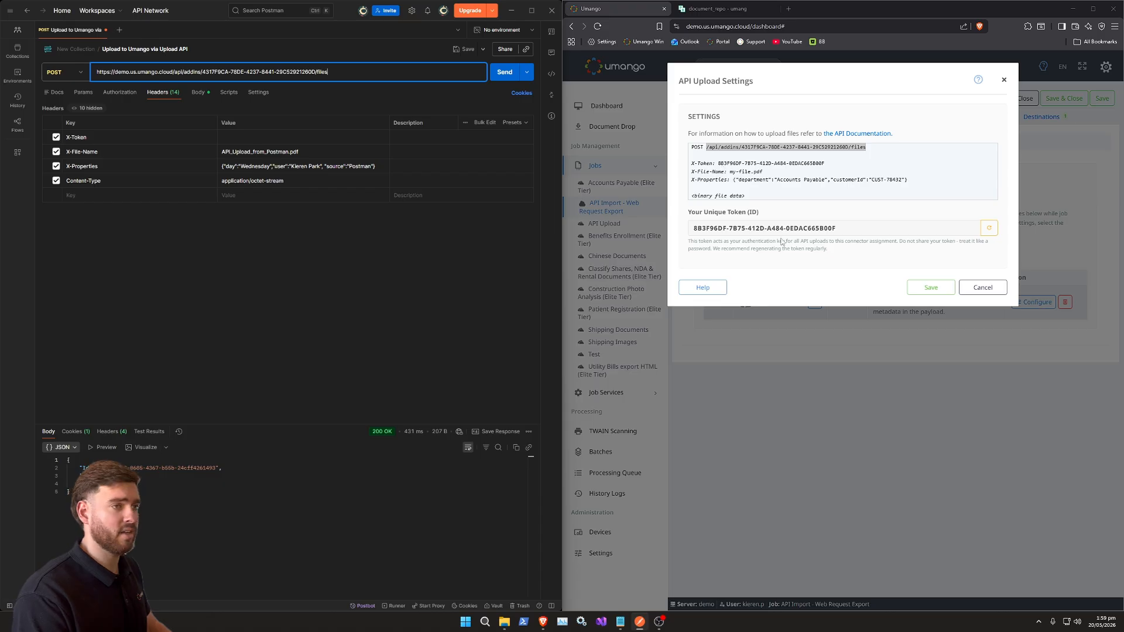
- Copy the connector's unique token and paste it into the X-Token header value in Postman
left_click_drag(837, 228, 694, 233)
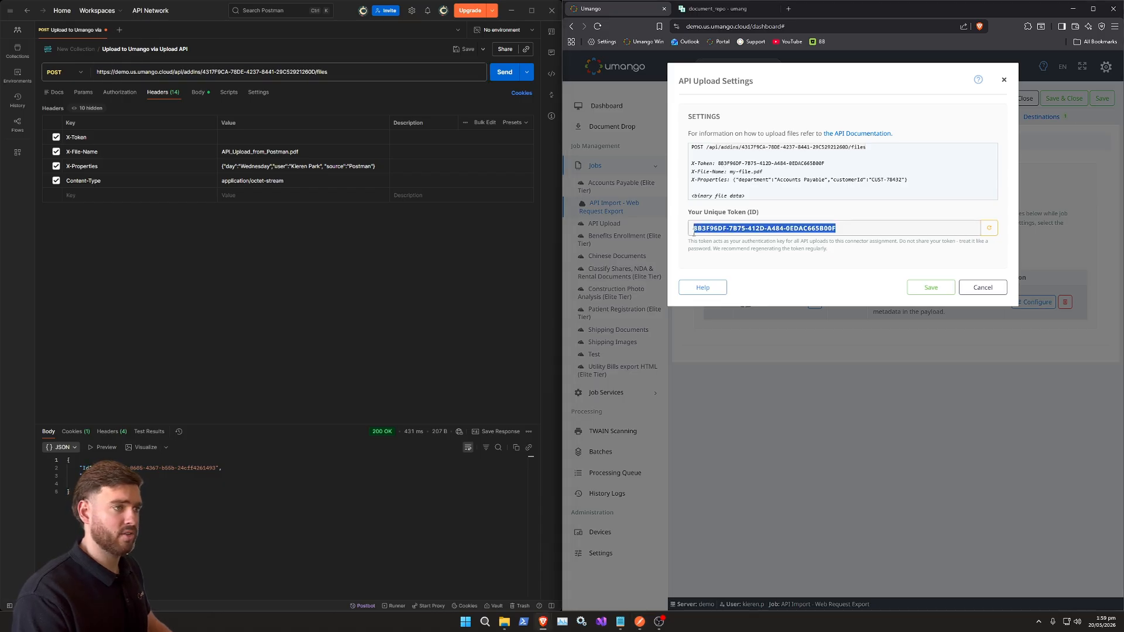
key("ctrl+c")
left_click(245, 136)
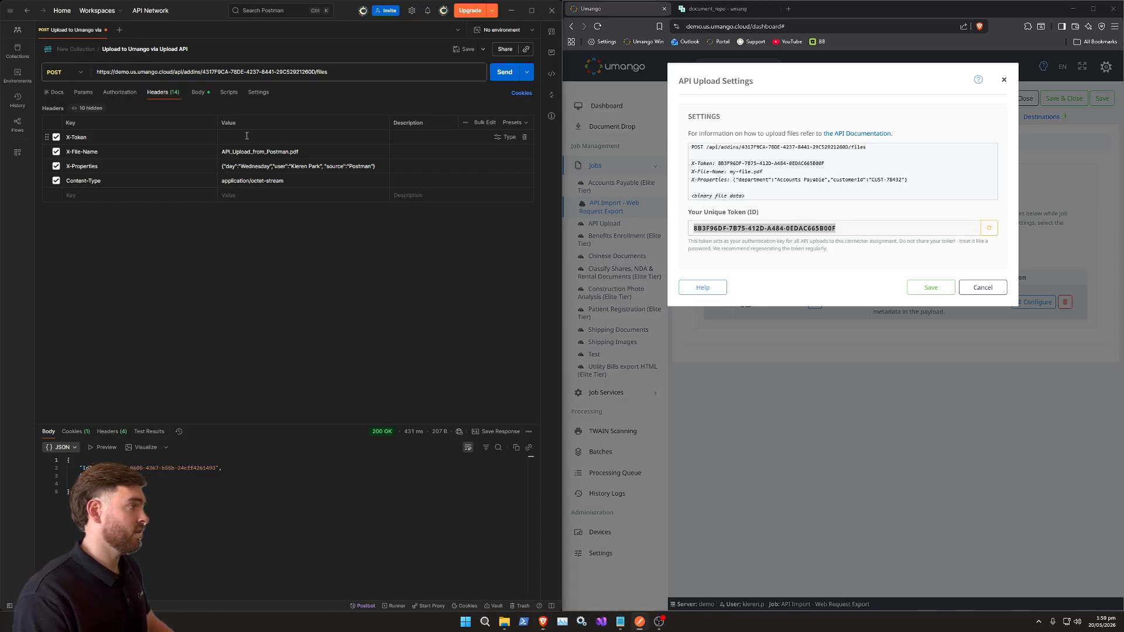
key("ctrl+v")
left_click(266, 250)
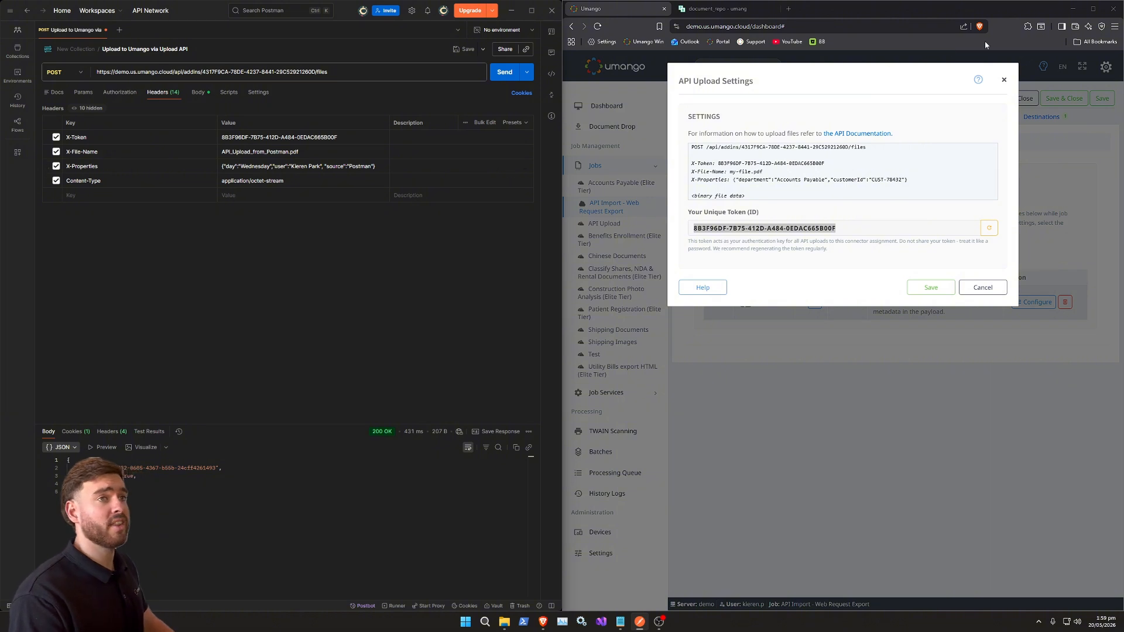
- Maximize the browser and save the API Upload settings
left_click(1088, 13)
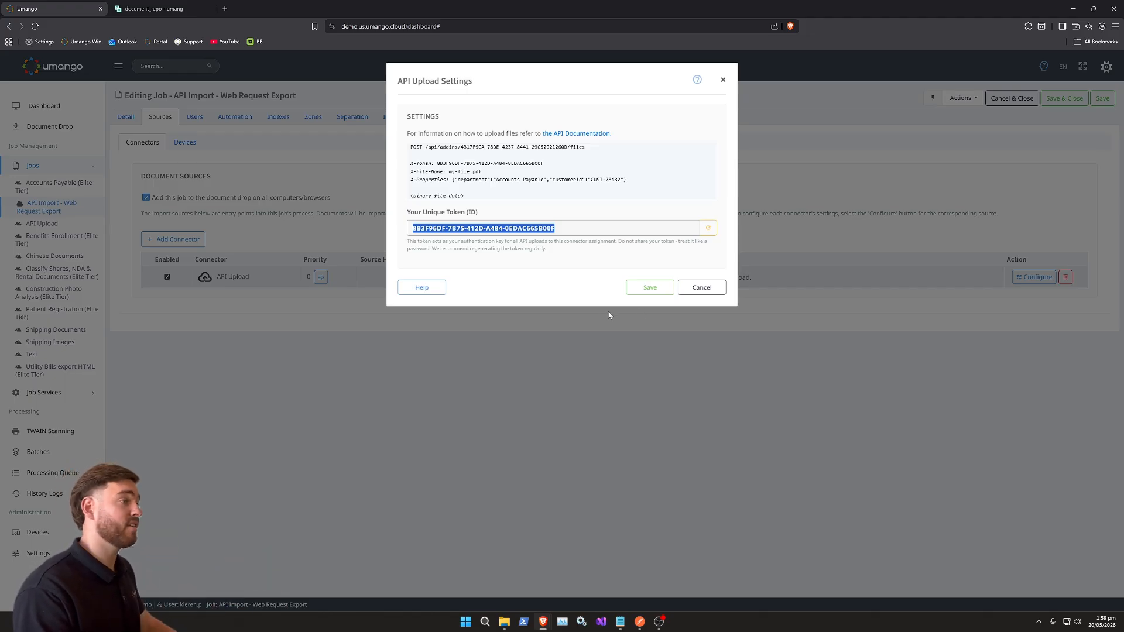
left_click(653, 291)
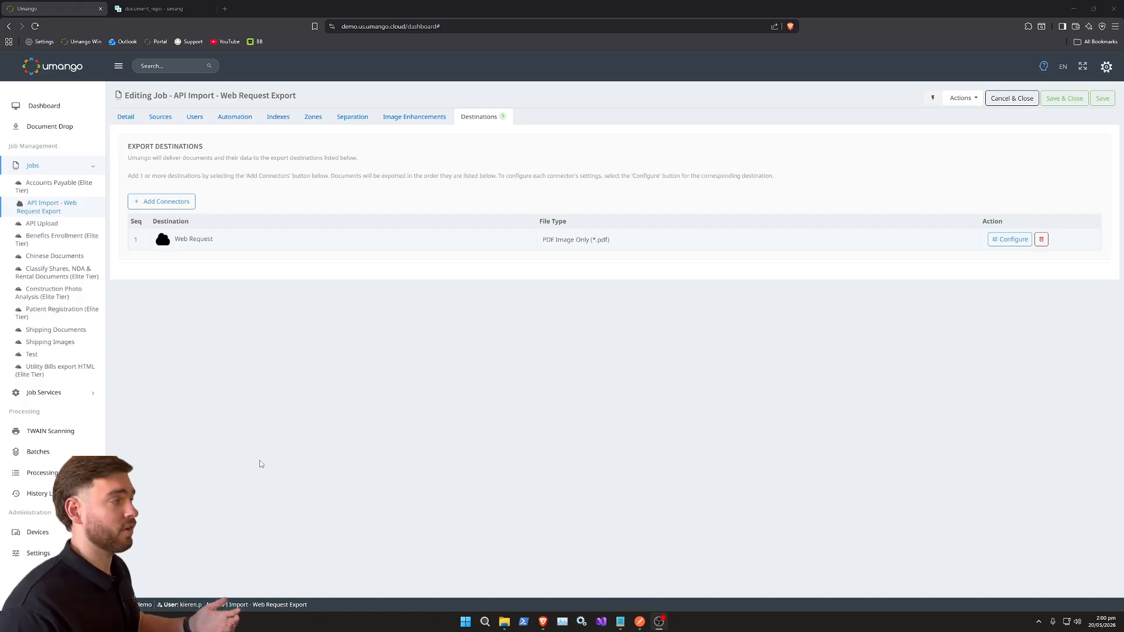
- Browse the document_repo and invoices collections in the PocketBase tab
left_click(165, 10)
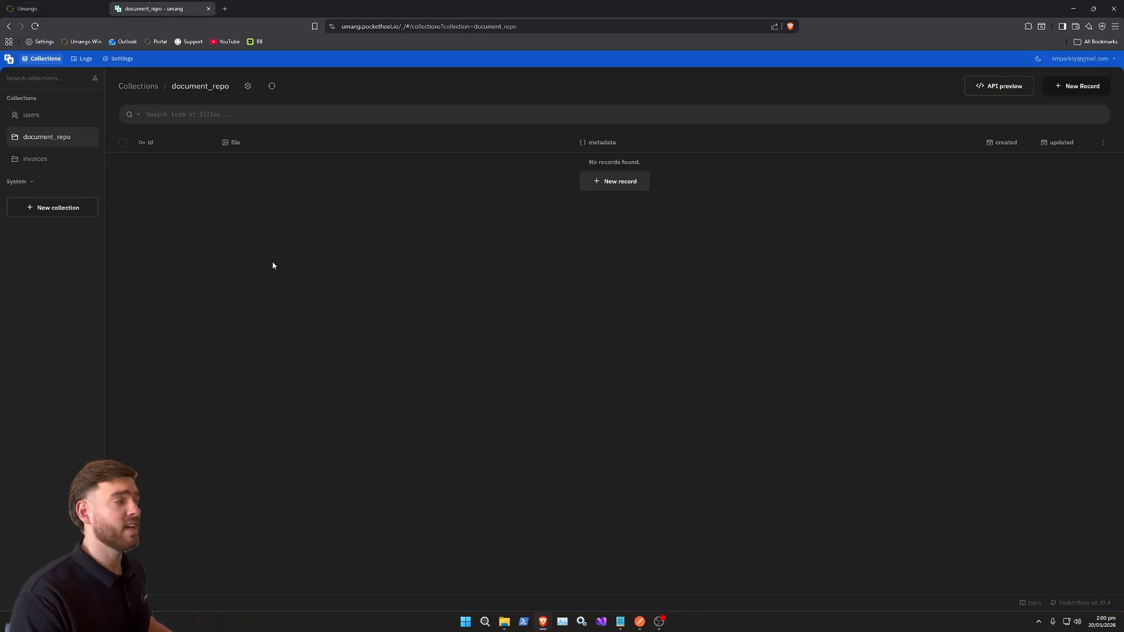
left_click(33, 159)
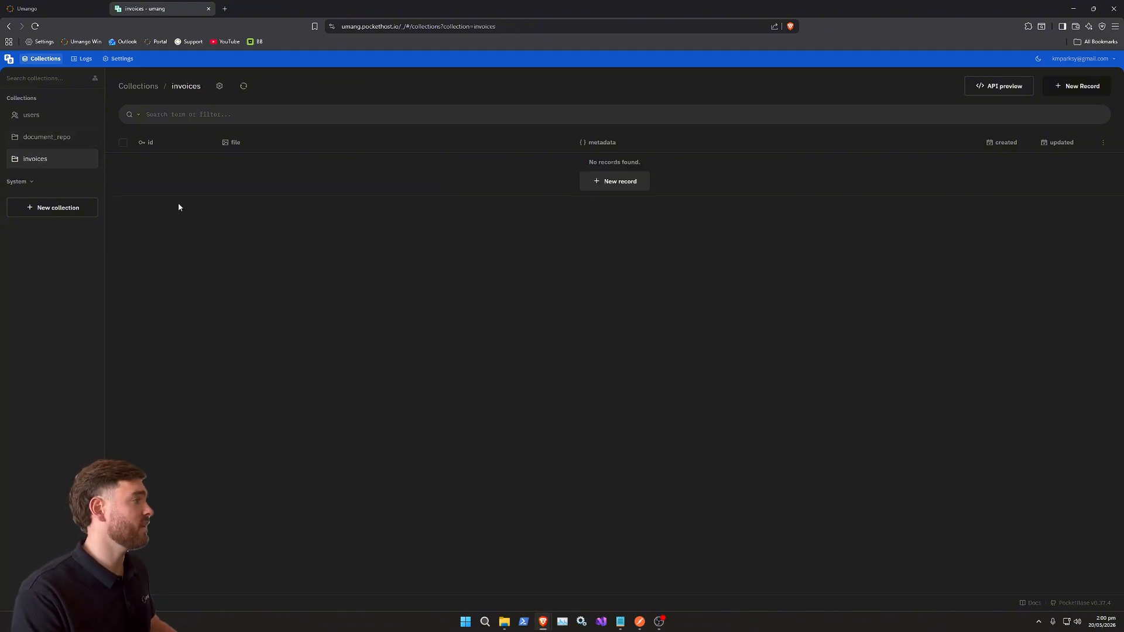
left_click(60, 142)
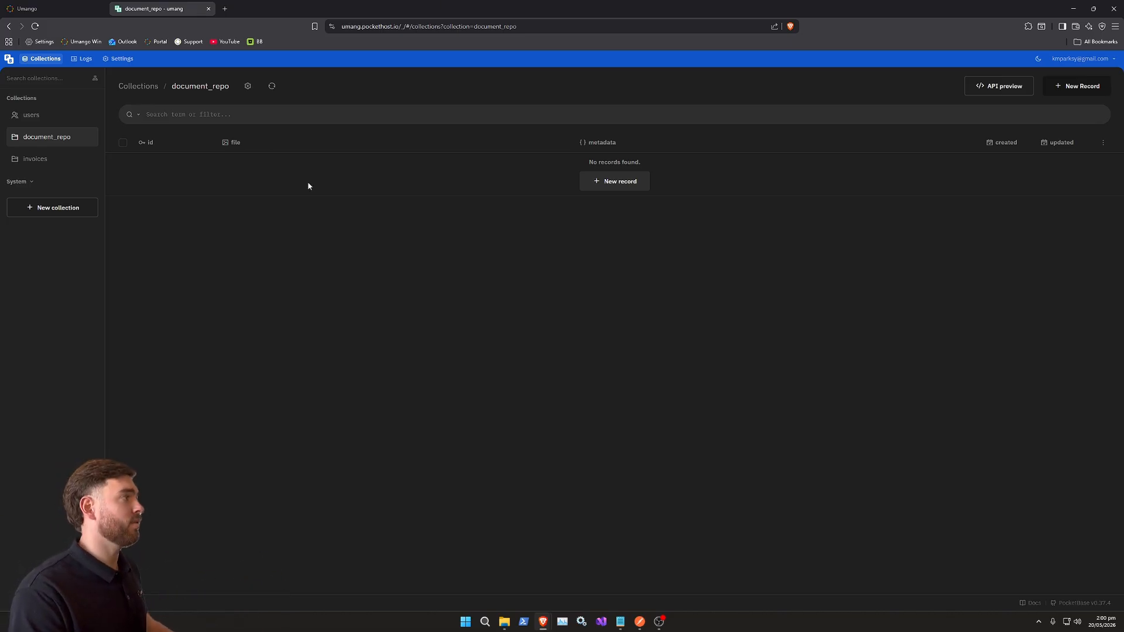
- Open the Web Request destination's Auth parent request and review its request body and response body settings
left_click(61, 11)
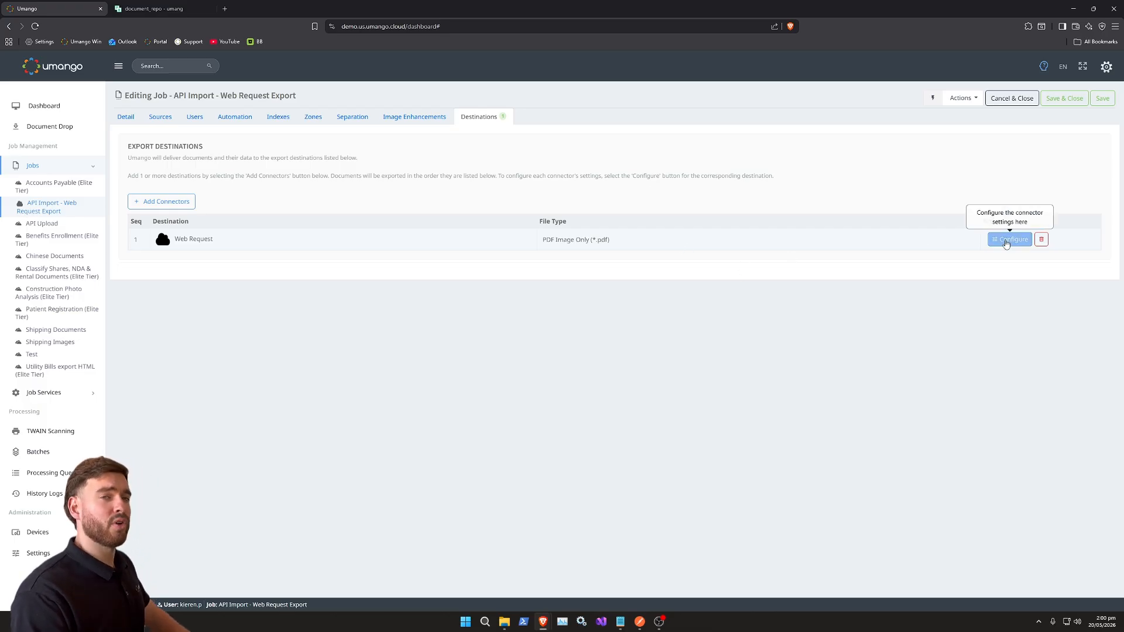
left_click(1005, 241)
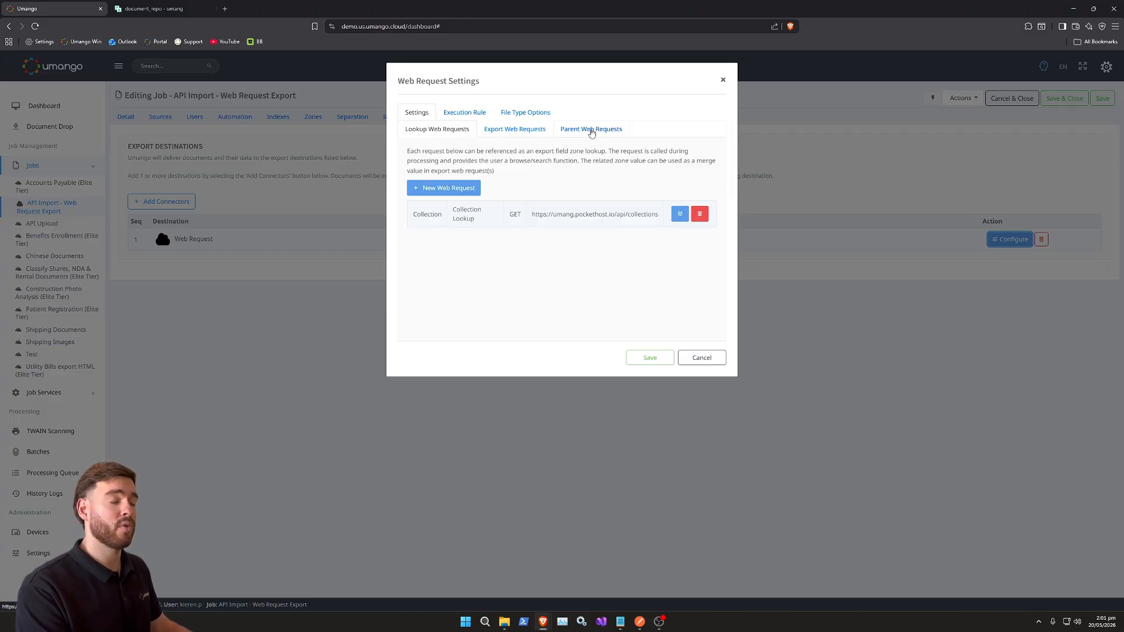
left_click(591, 130)
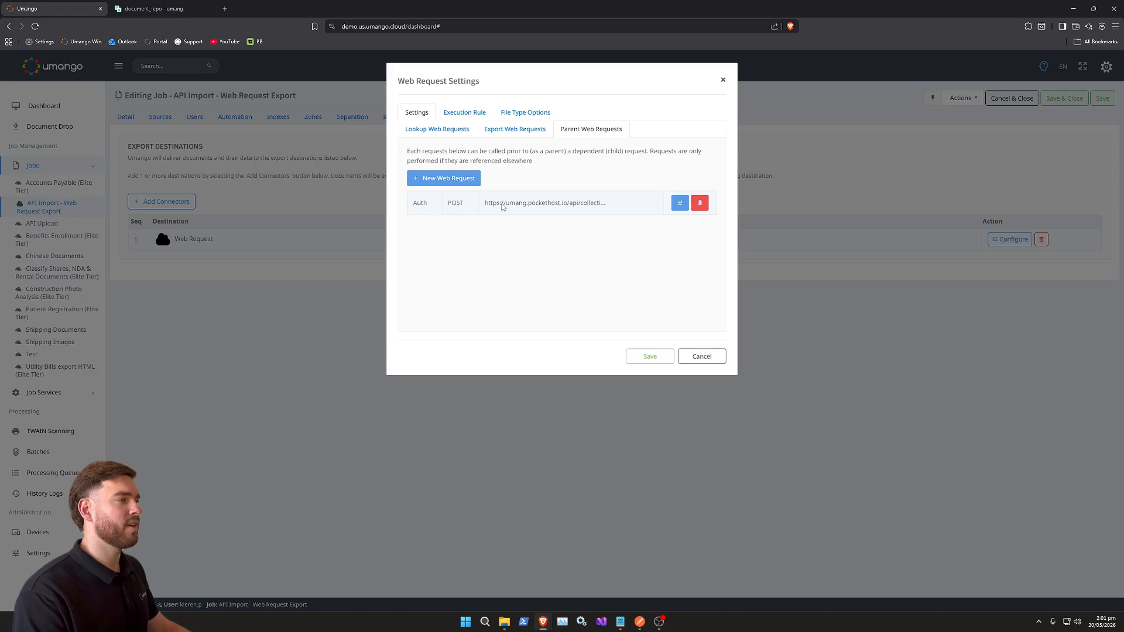
left_click(681, 206)
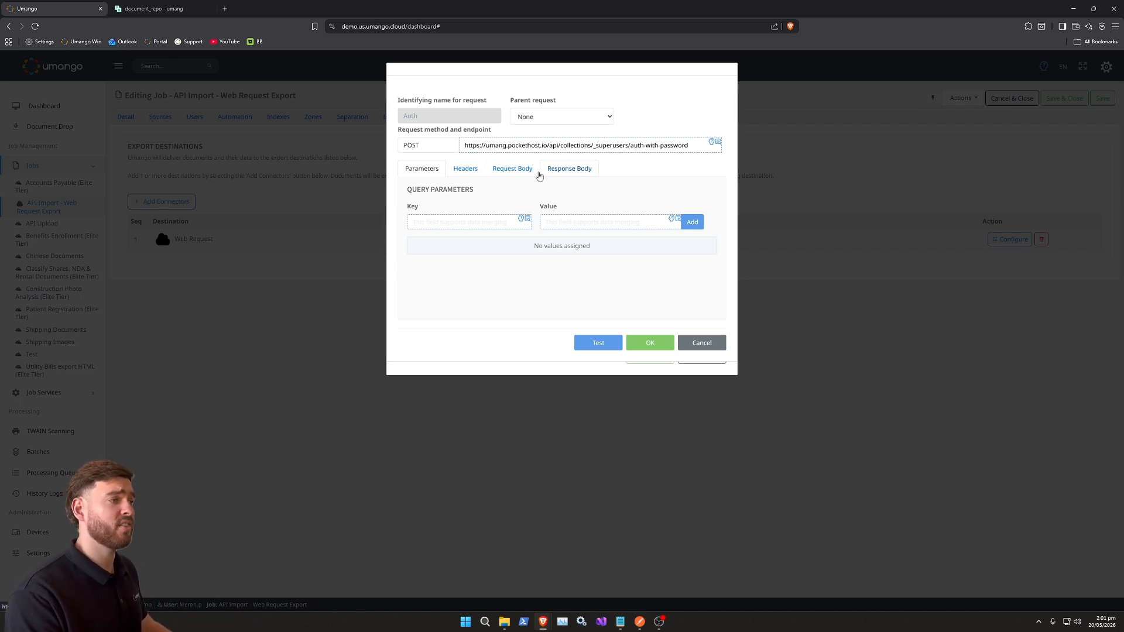
left_click(522, 173)
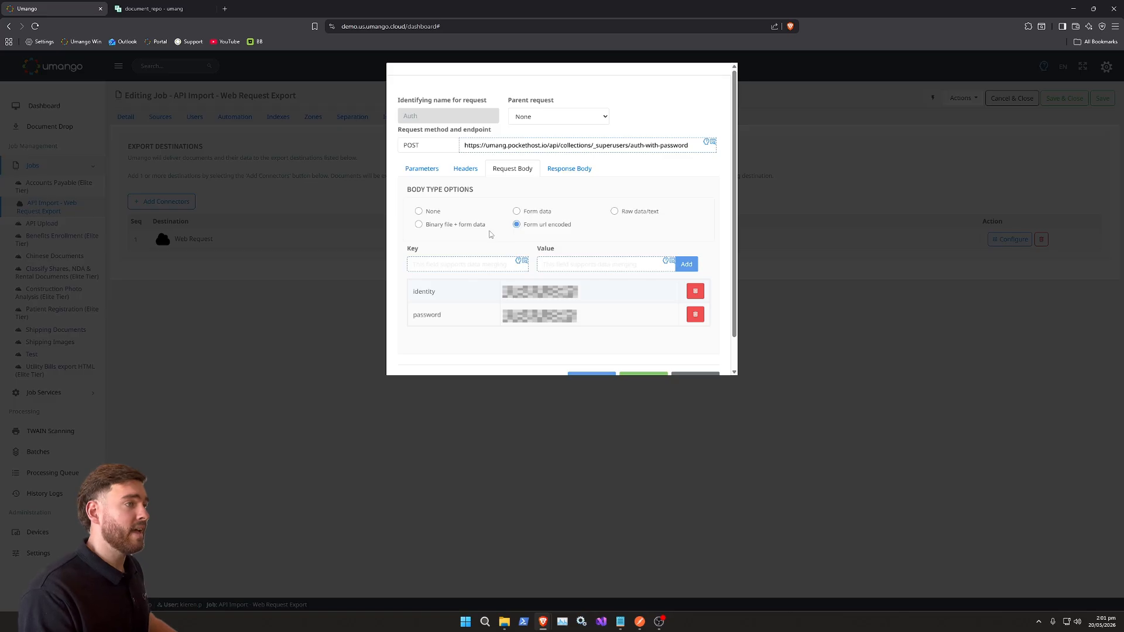
left_click(566, 171)
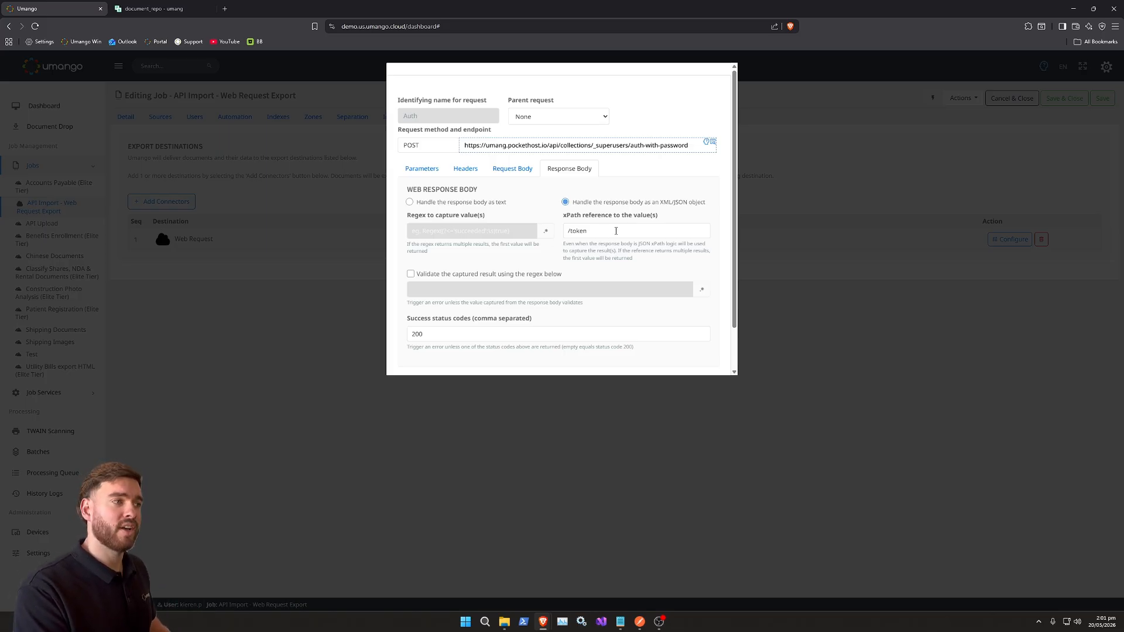
- Clear the Auth request's xPath reference and run a test of the request
triple_click(615, 231)
key("BackSpace")
scroll(626, 268, "down", 1)
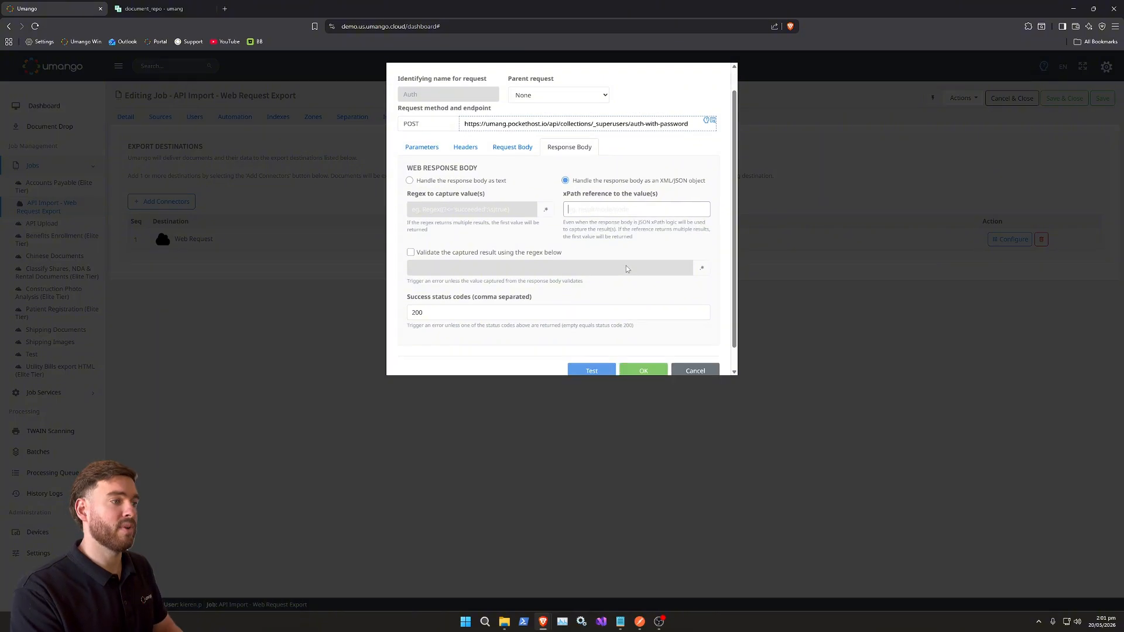
left_click(587, 346)
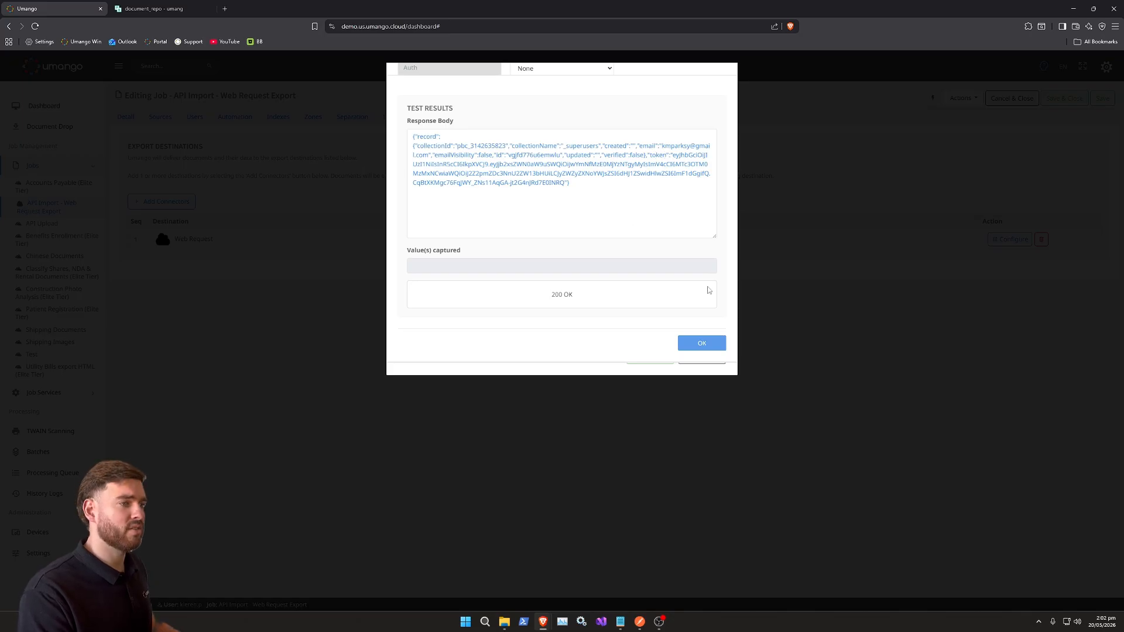
left_click(693, 347)
- Set the Auth request's xPath reference to /token, test it, and close the test results
left_click(622, 182)
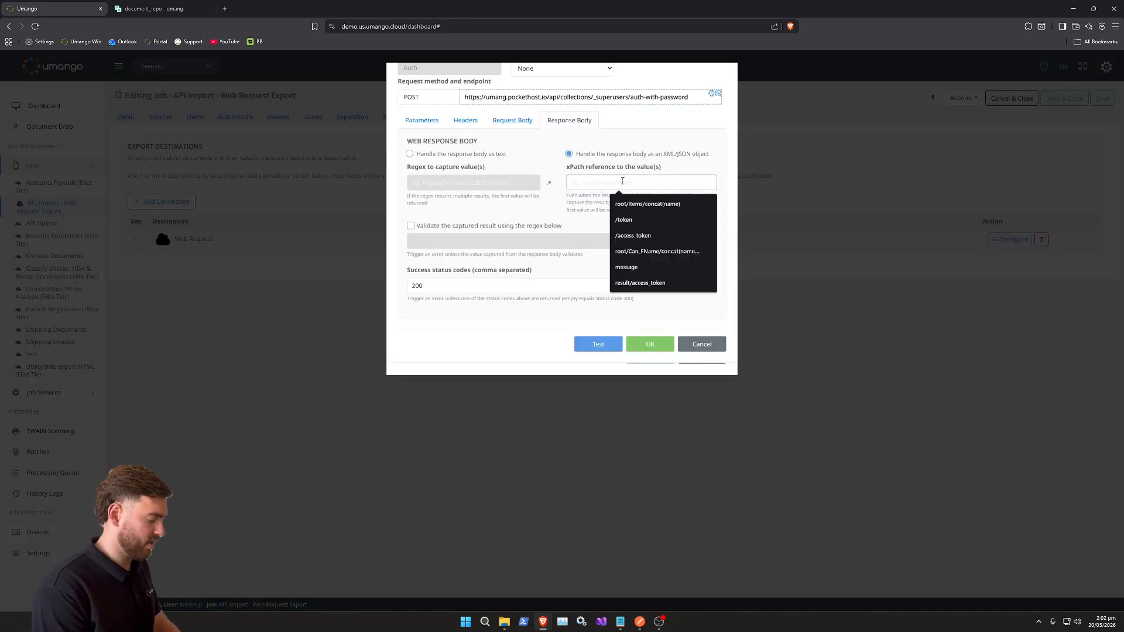
type("/token")
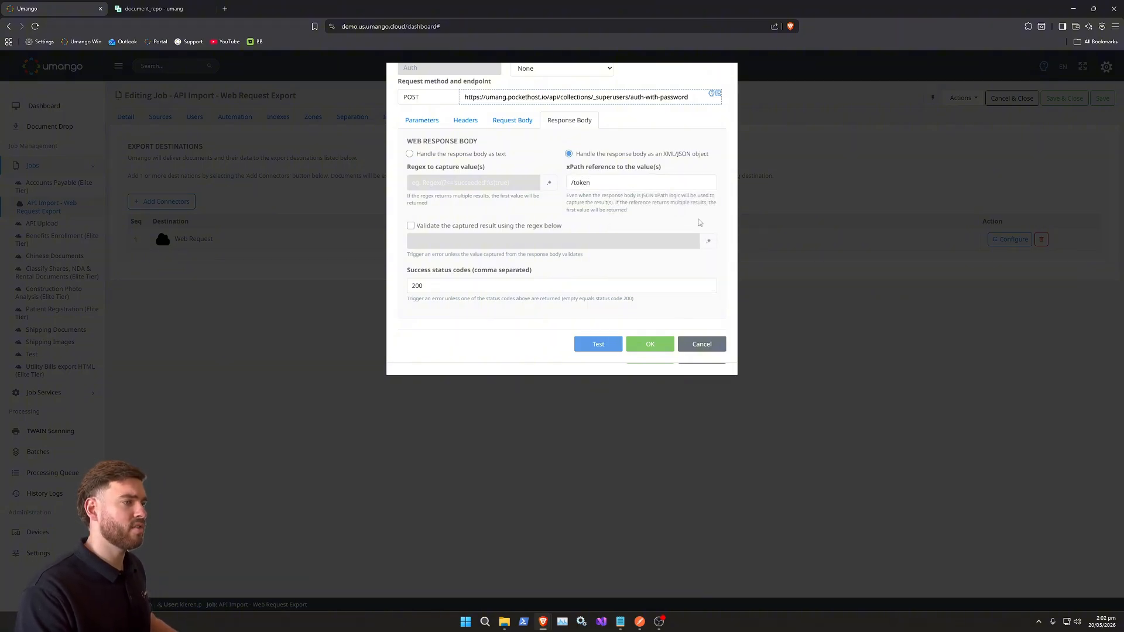
left_click(597, 344)
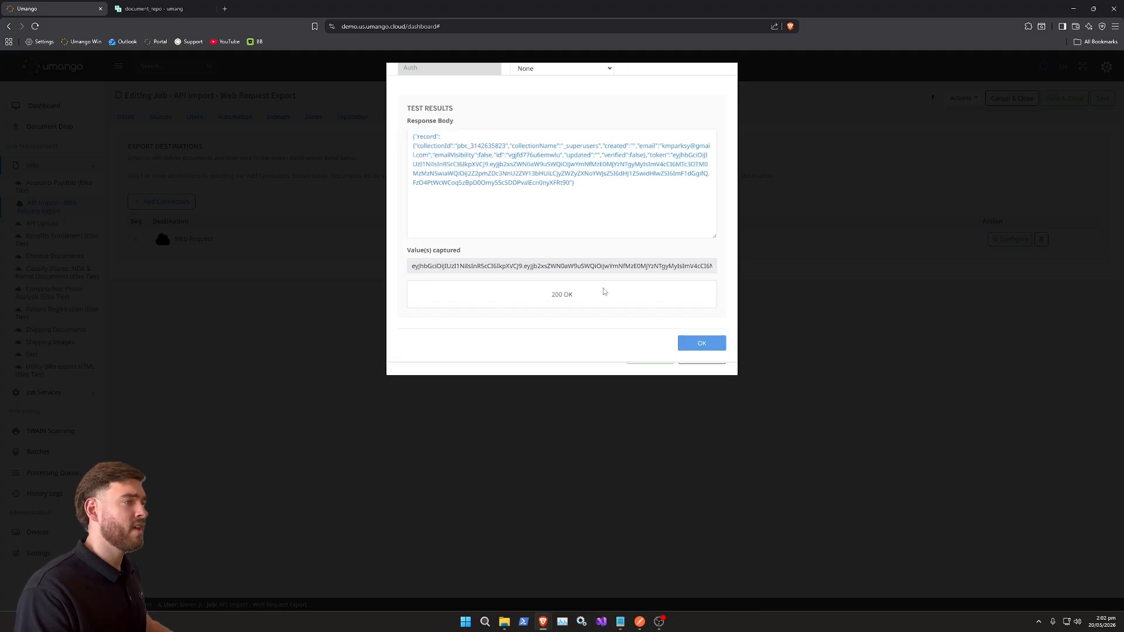
left_click_drag(412, 268, 723, 267)
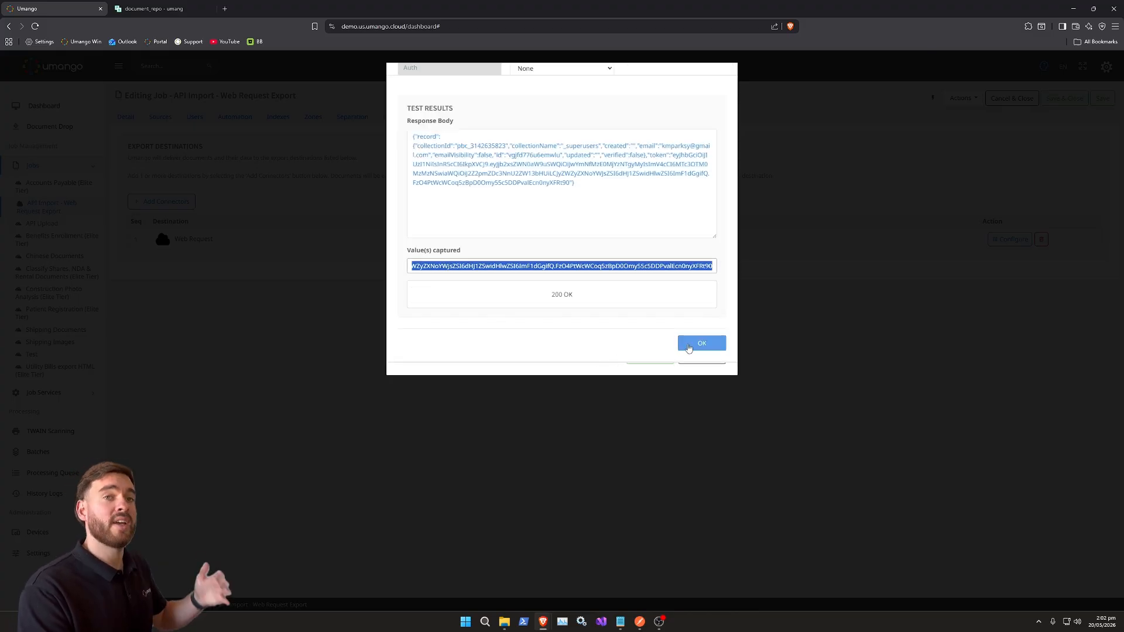
left_click(691, 345)
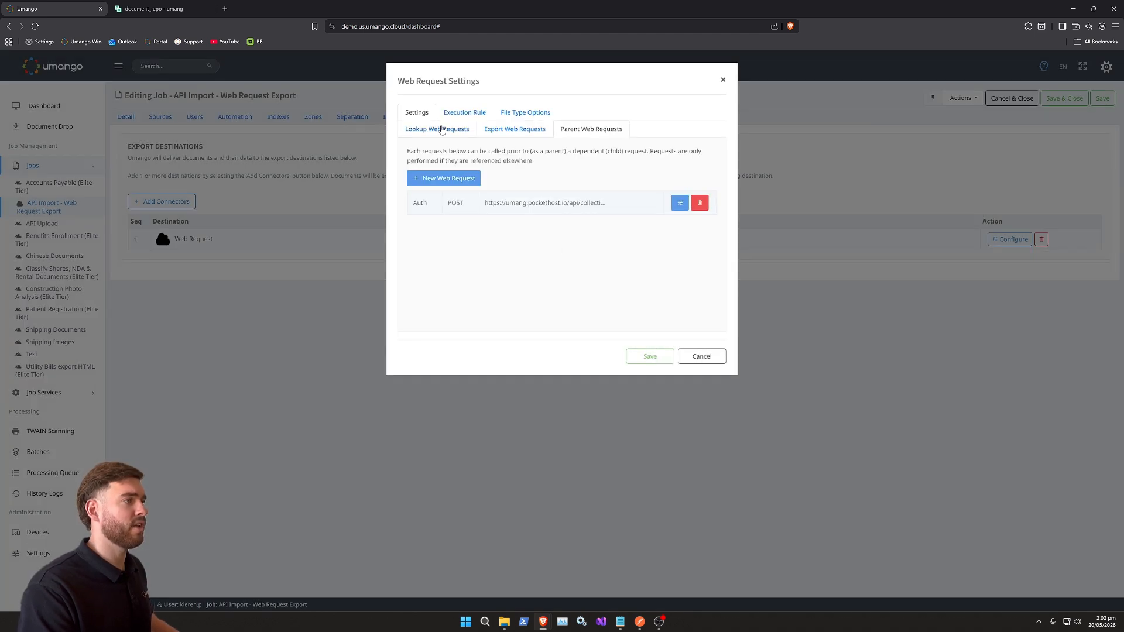
- Open the Collection lookup request and review its Authorization header, parent request and response body settings
left_click(438, 131)
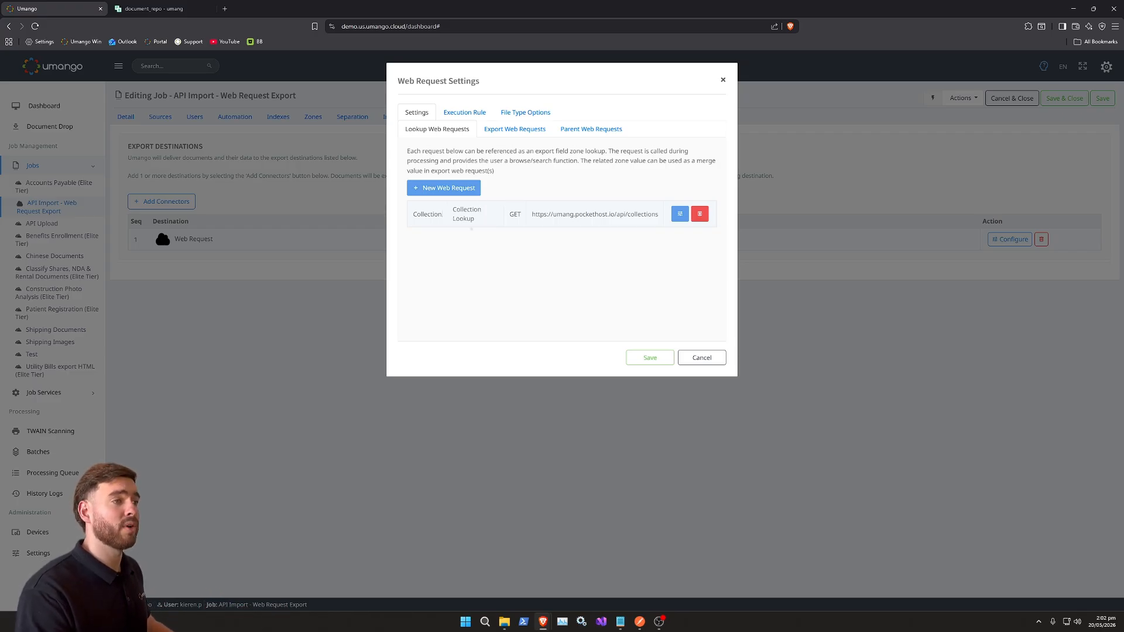
left_click(680, 215)
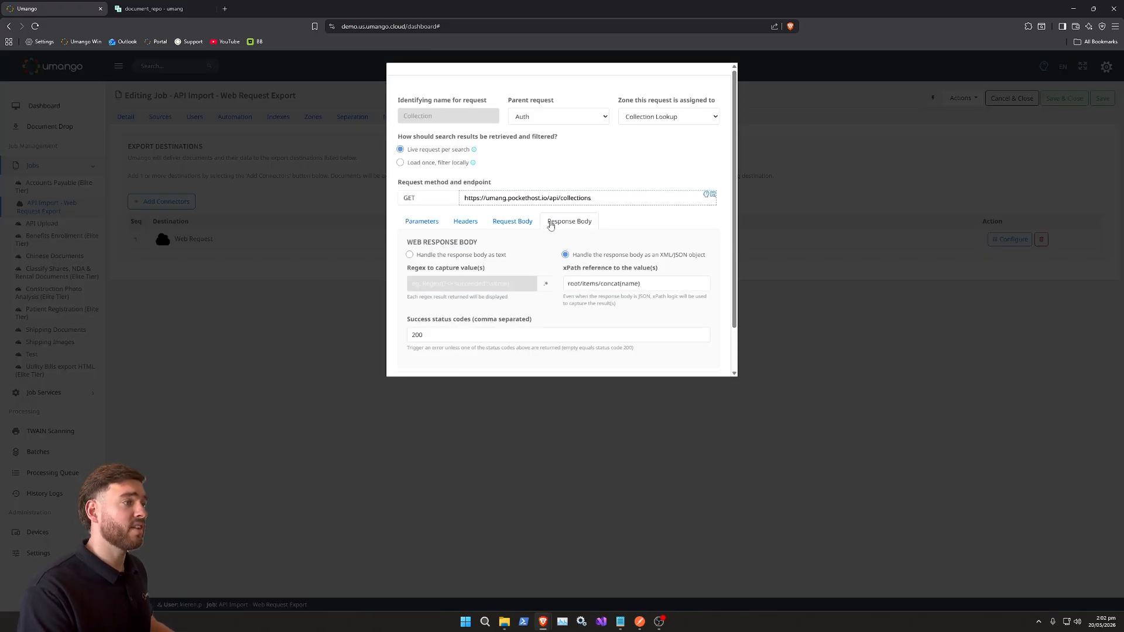
left_click(469, 224)
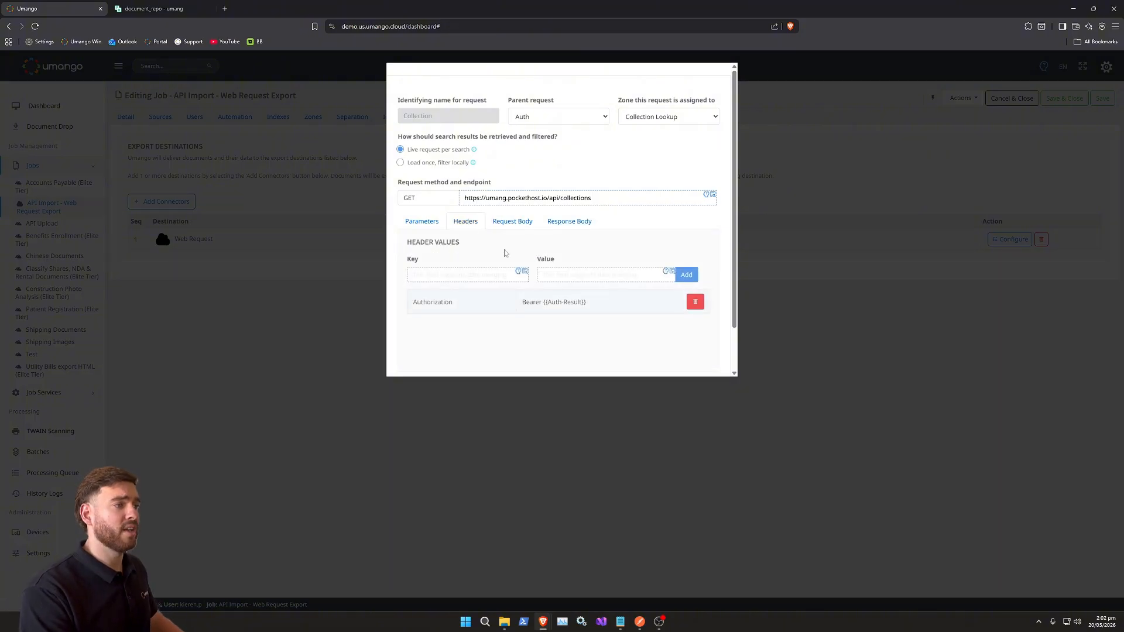
scroll(505, 253, "down", 1)
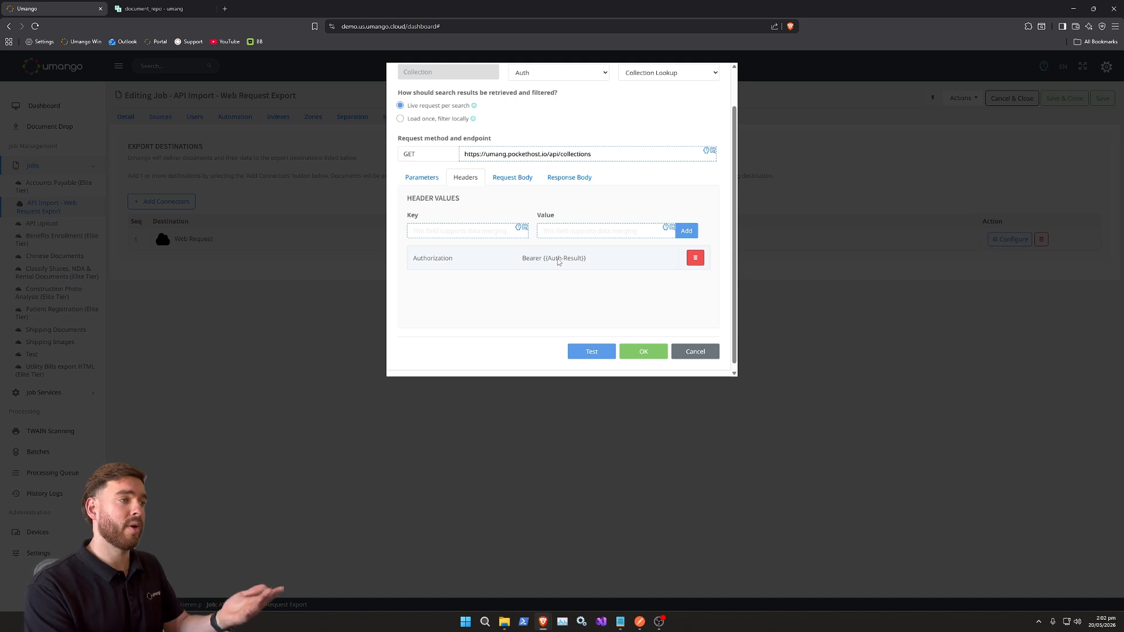
scroll(591, 283, "up", 1)
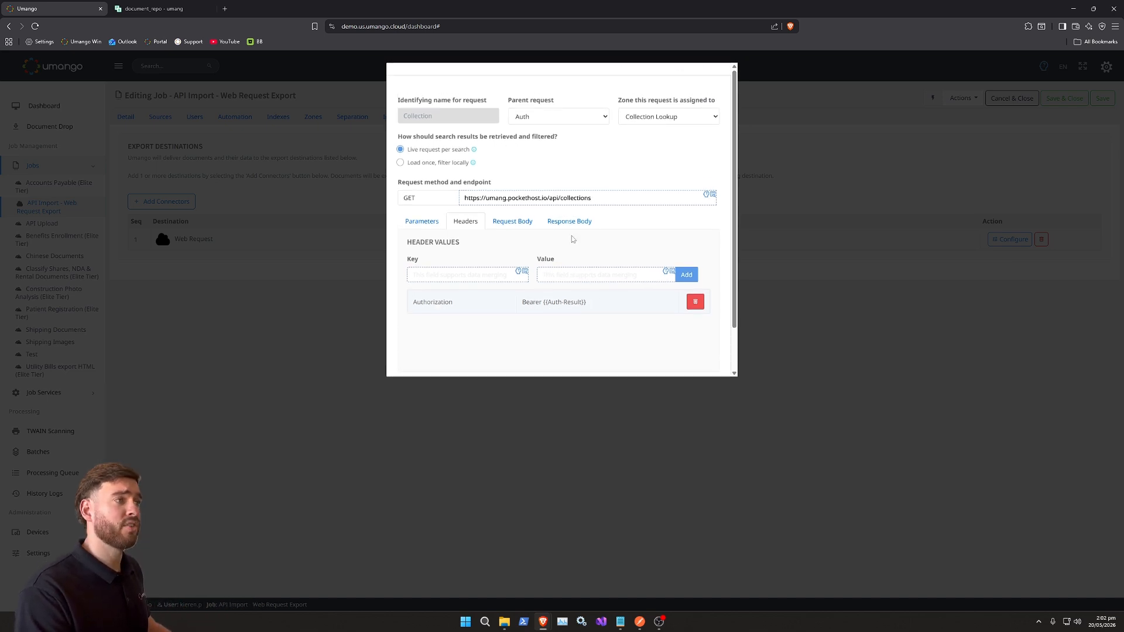
left_click(555, 118)
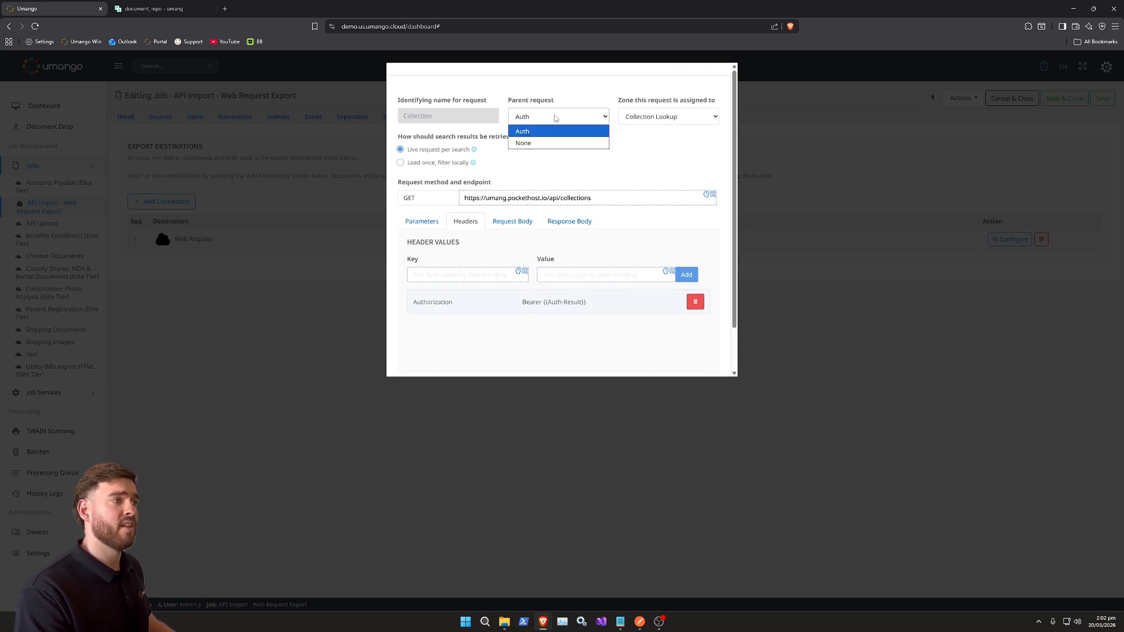
left_click(525, 133)
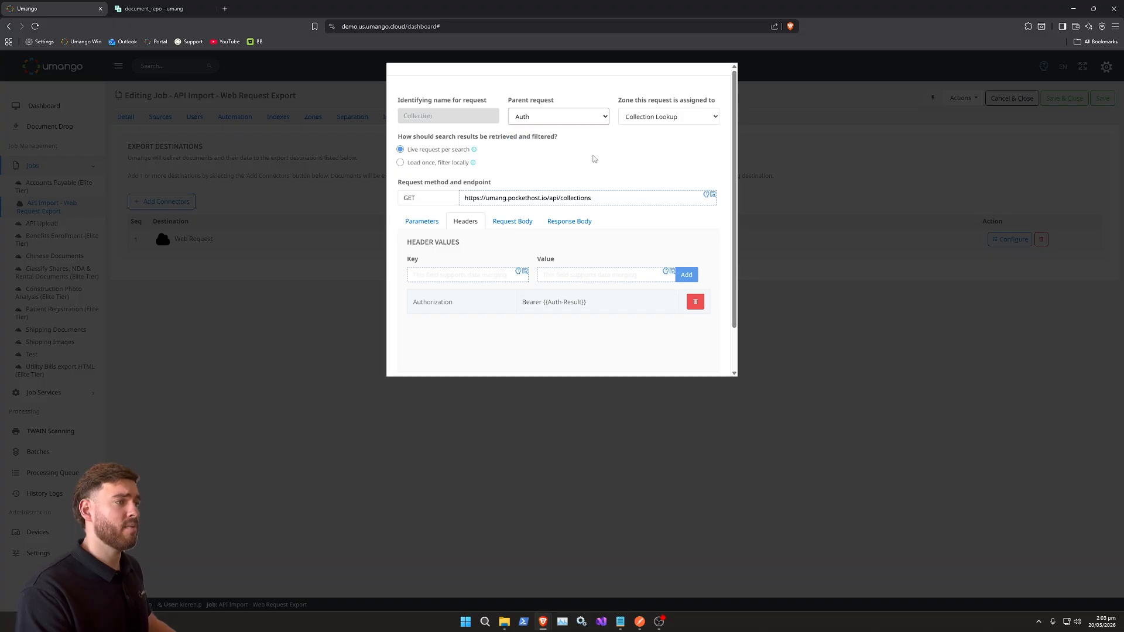
scroll(593, 157, "down", 1)
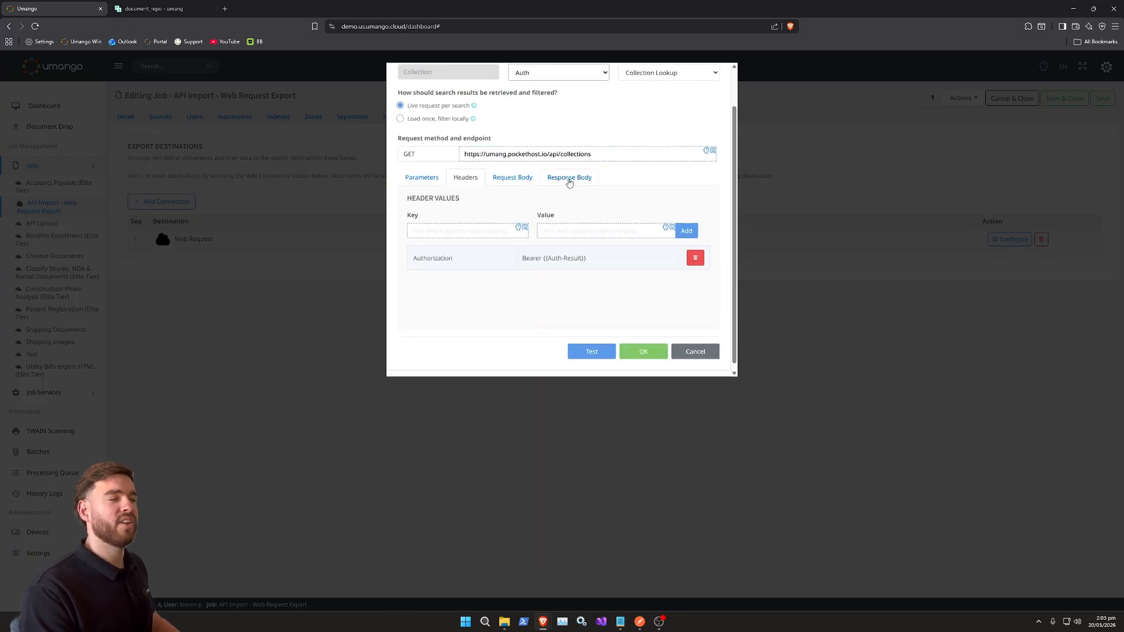
left_click(570, 178)
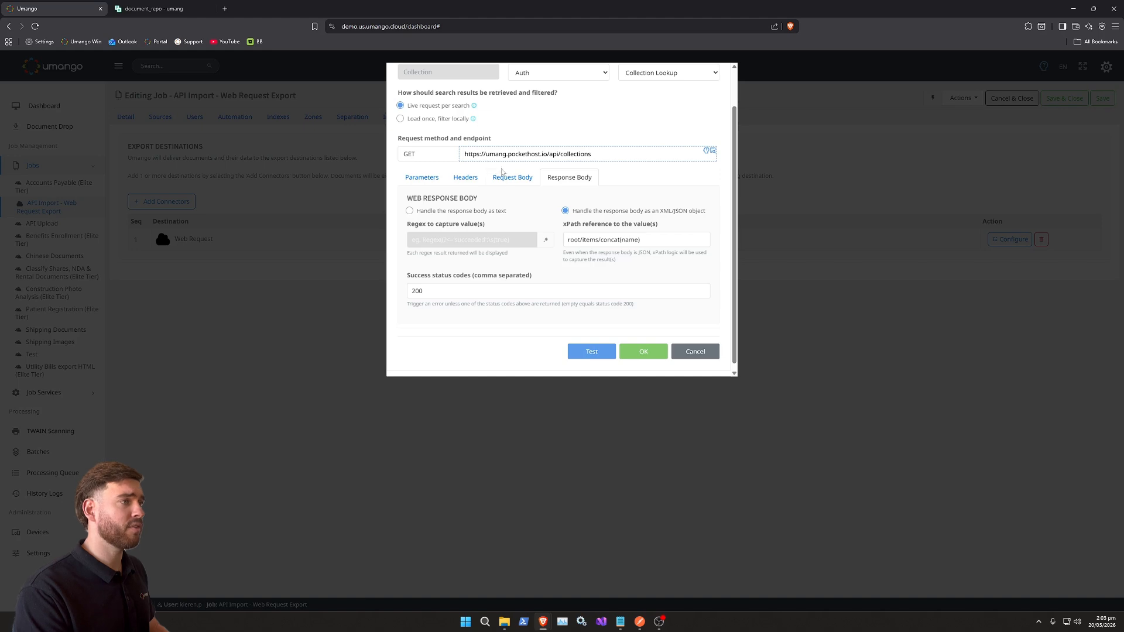
- Review the Upload export request's collection-based endpoint, Authorization header and file/metadata body, and save the Web Request settings
left_click(642, 354)
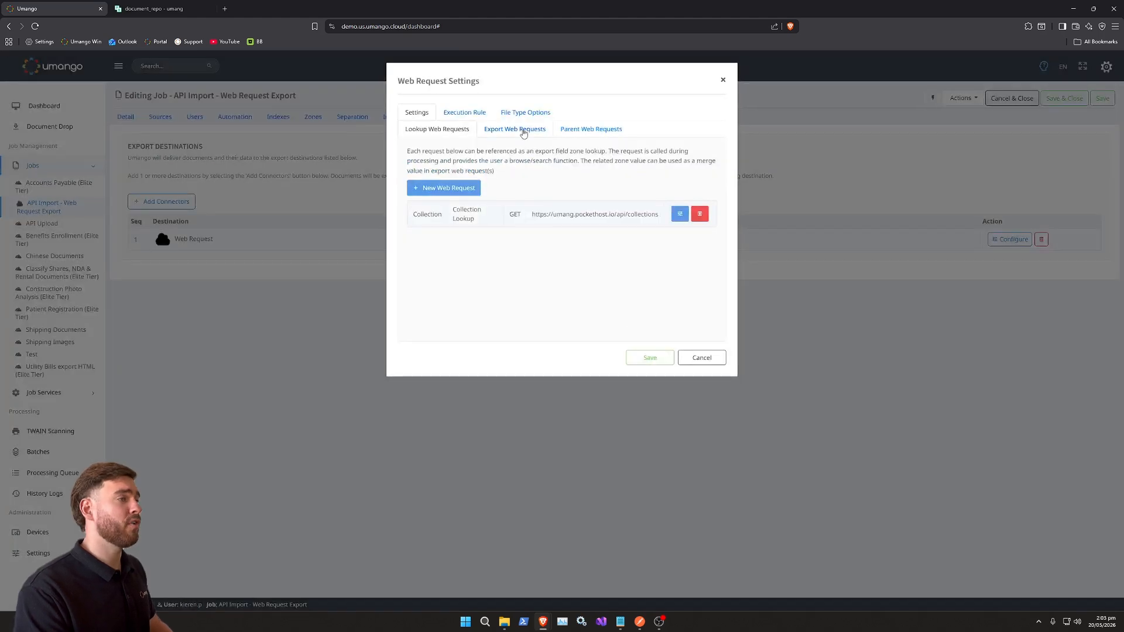
left_click(514, 130)
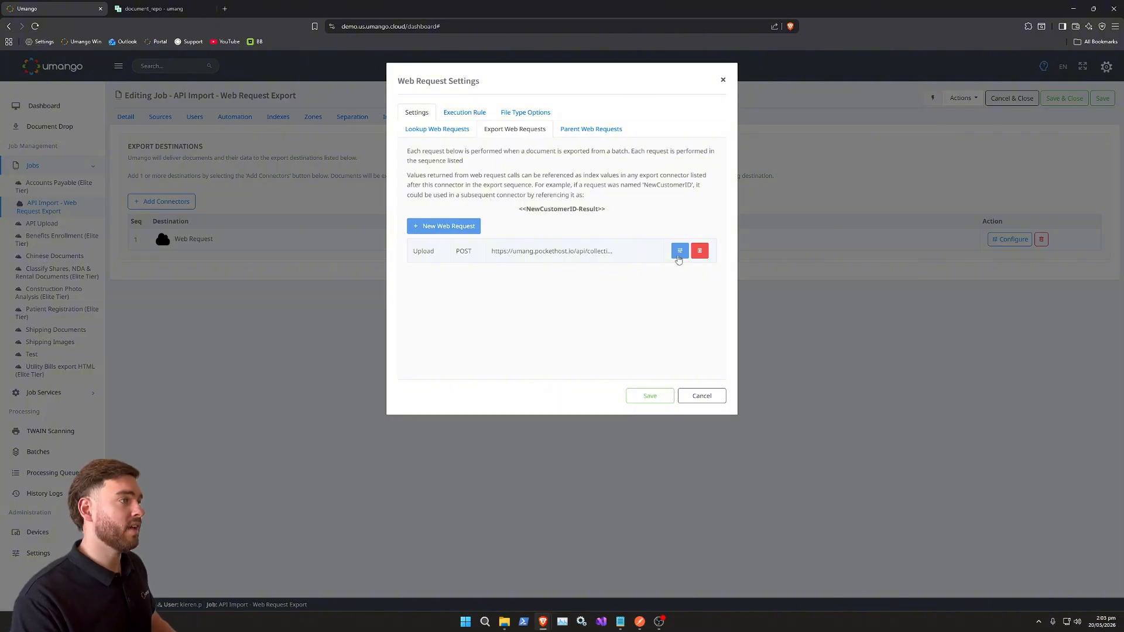
left_click(680, 250)
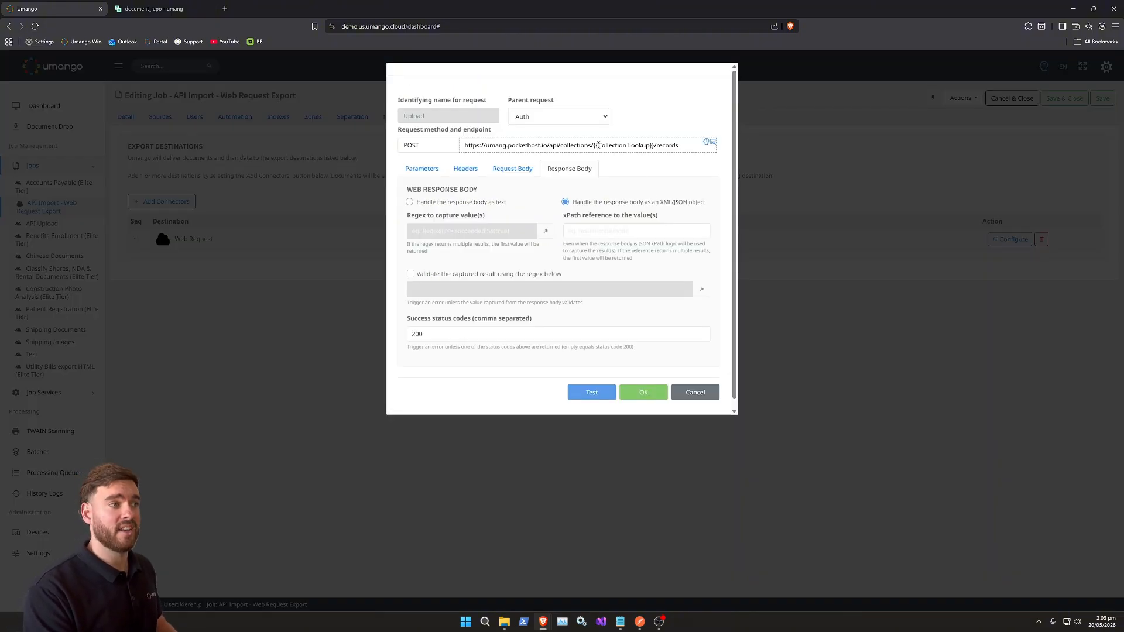
left_click_drag(593, 145, 653, 147)
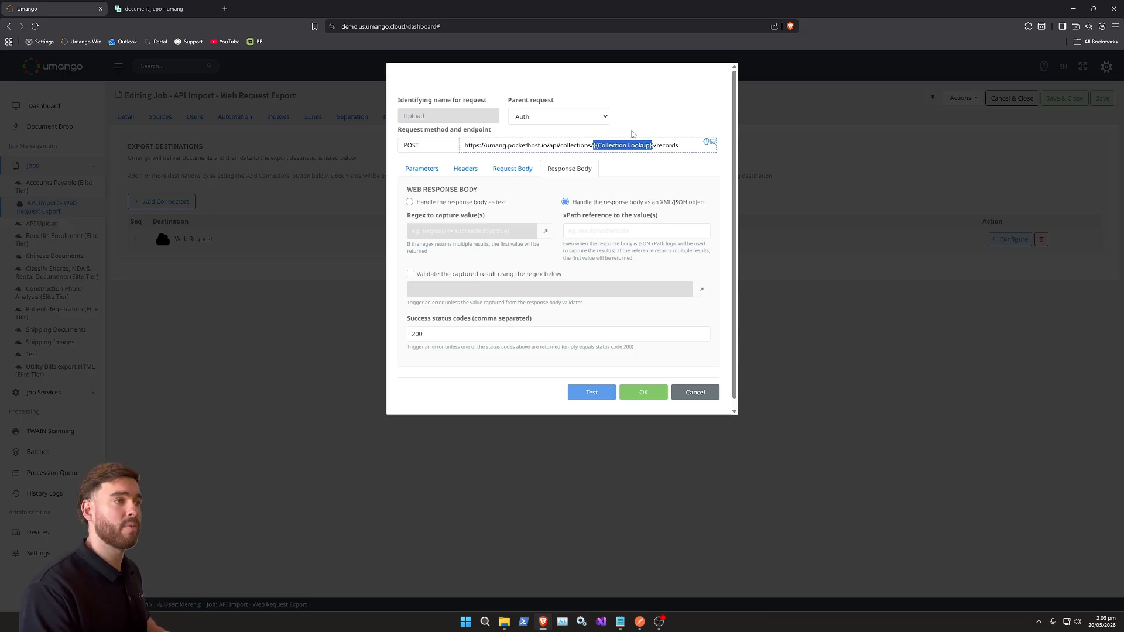
left_click(635, 160)
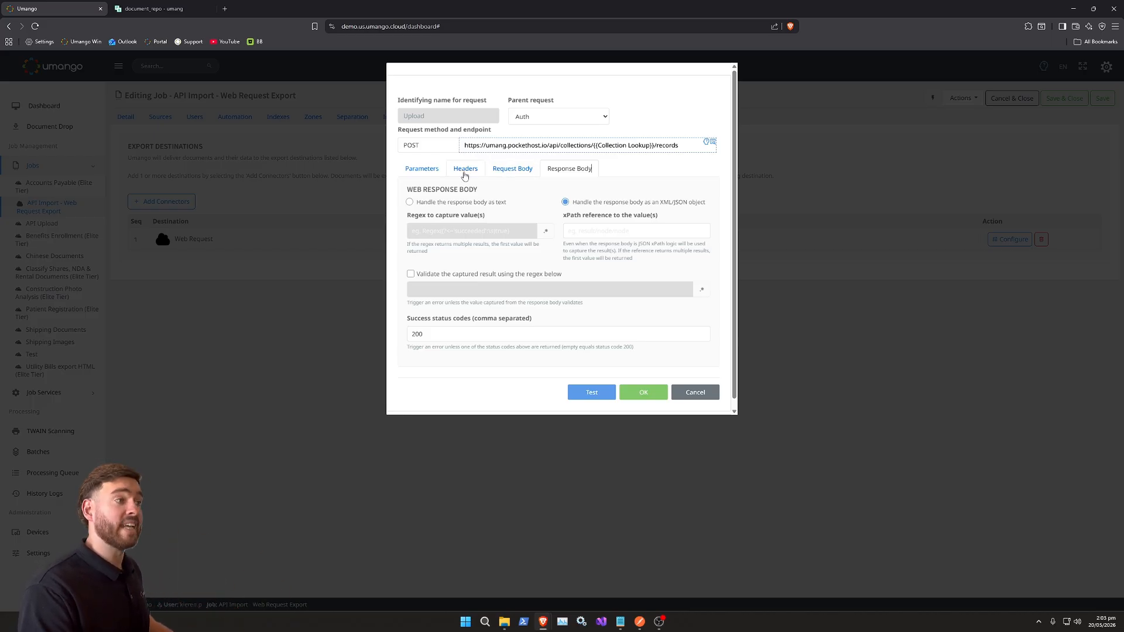
left_click(458, 168)
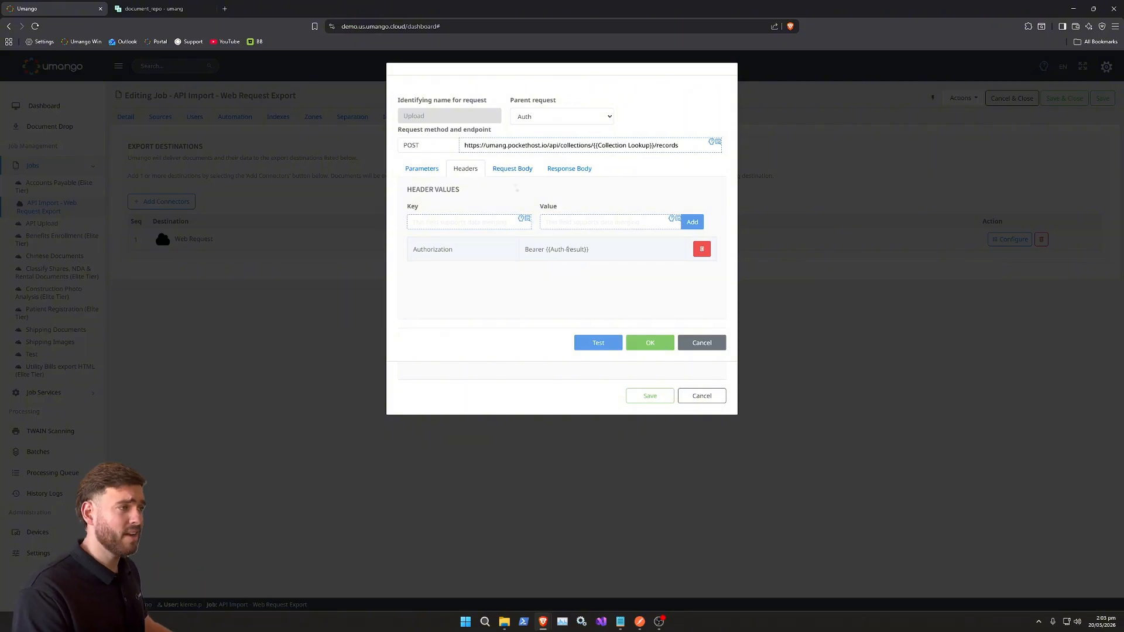
left_click(518, 170)
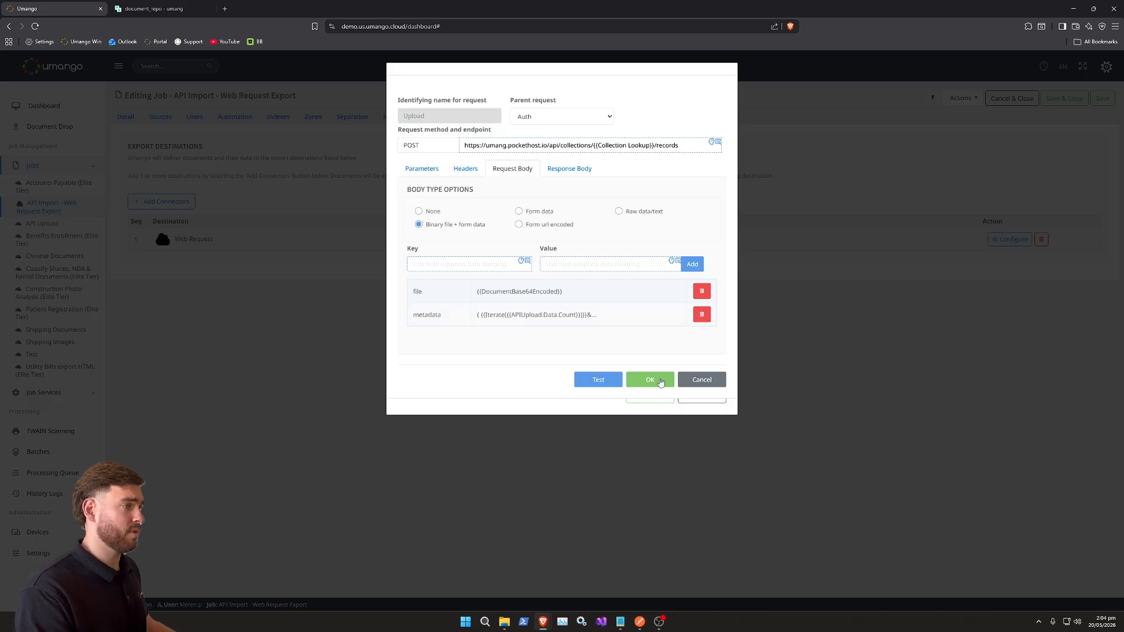
left_click(656, 381)
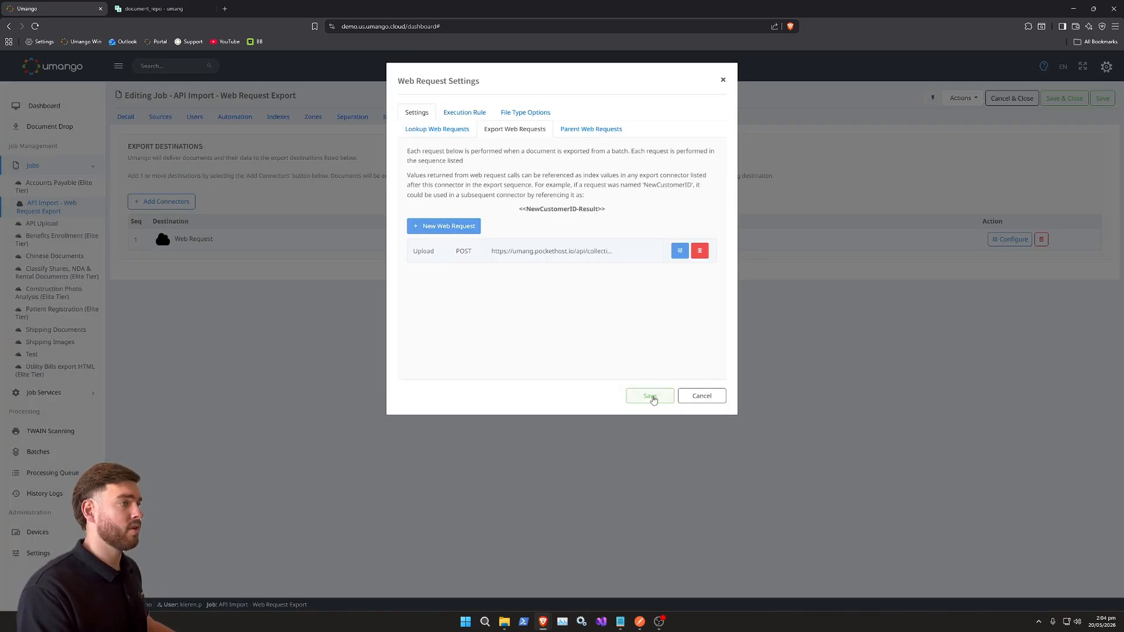
left_click(651, 396)
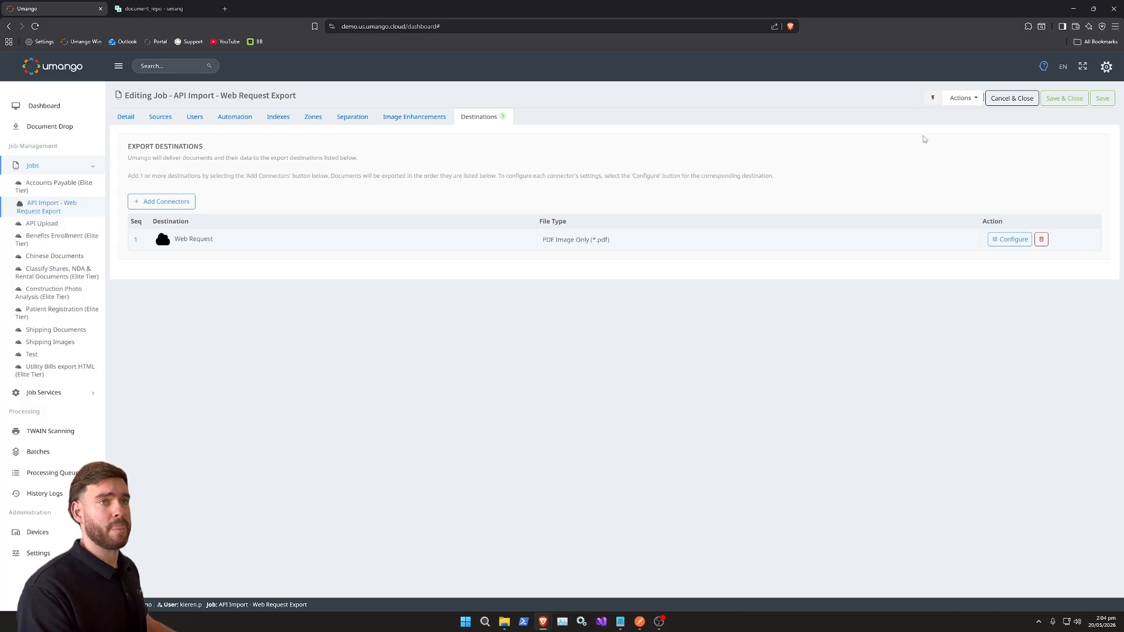
- Save the job and start the job services
left_click(1103, 98)
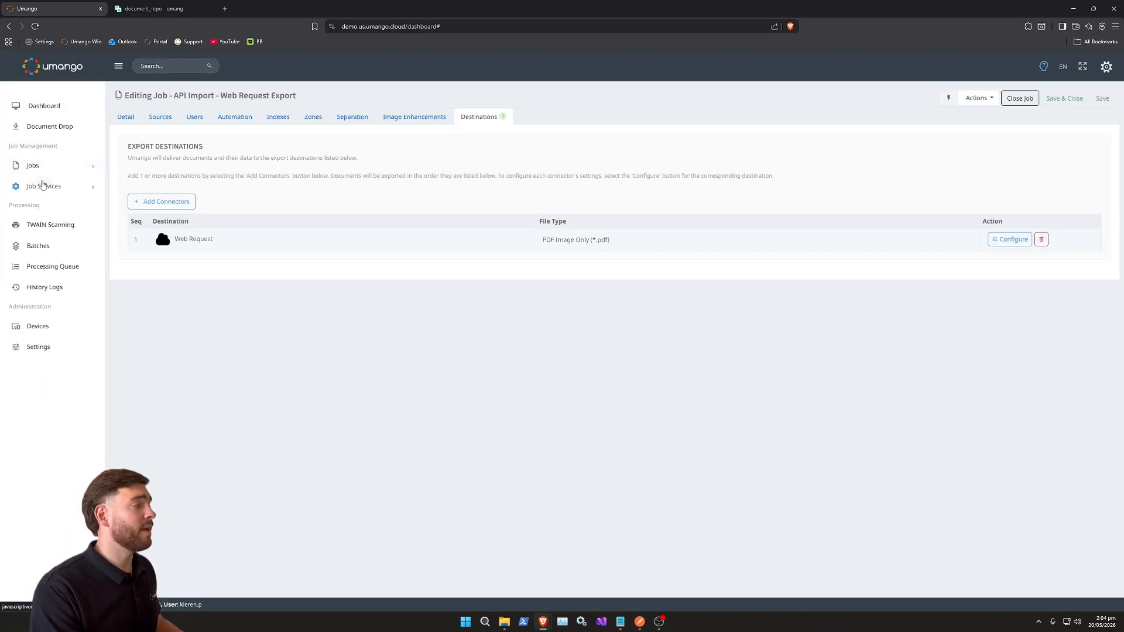
left_click(42, 186)
left_click(43, 205)
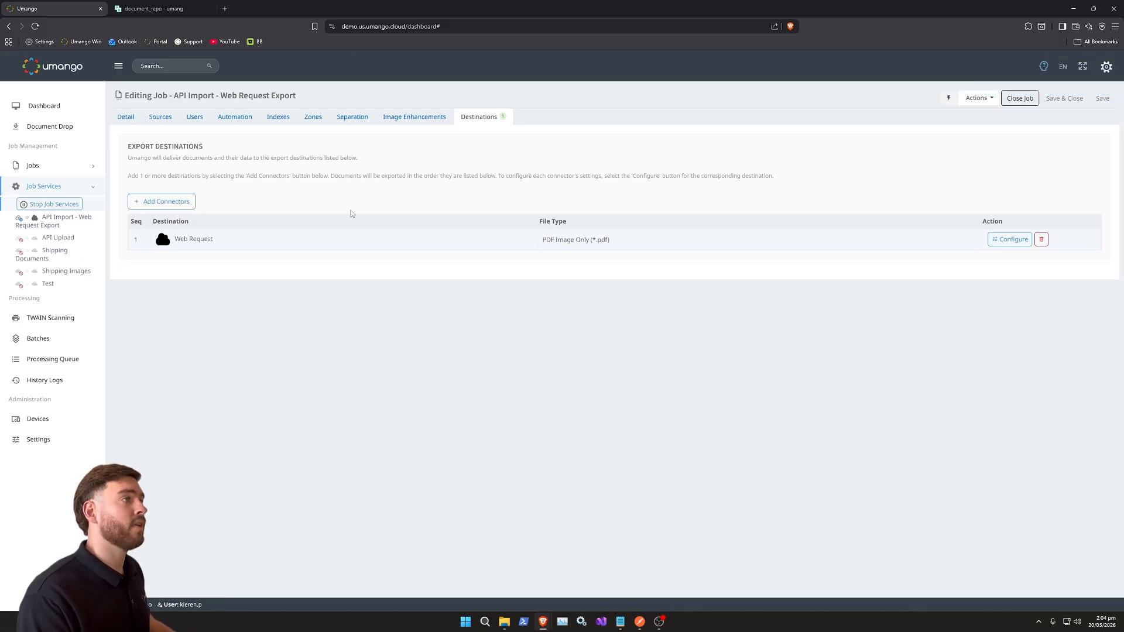
- Send the upload request from Postman to Umango and open the batches list
double_click(426, 13)
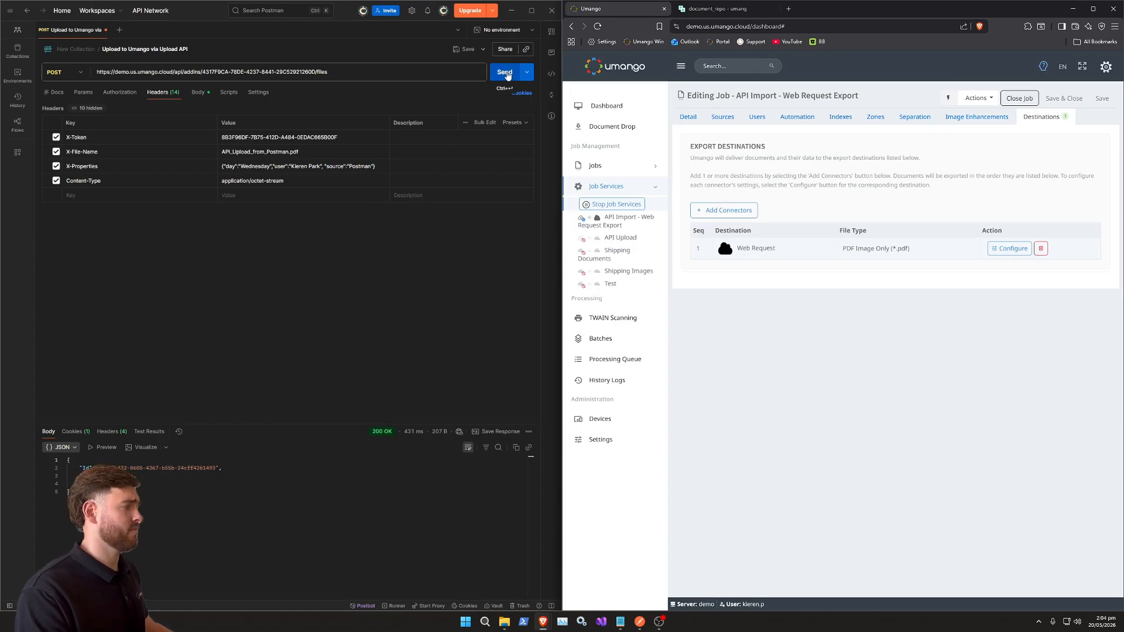
left_click(507, 73)
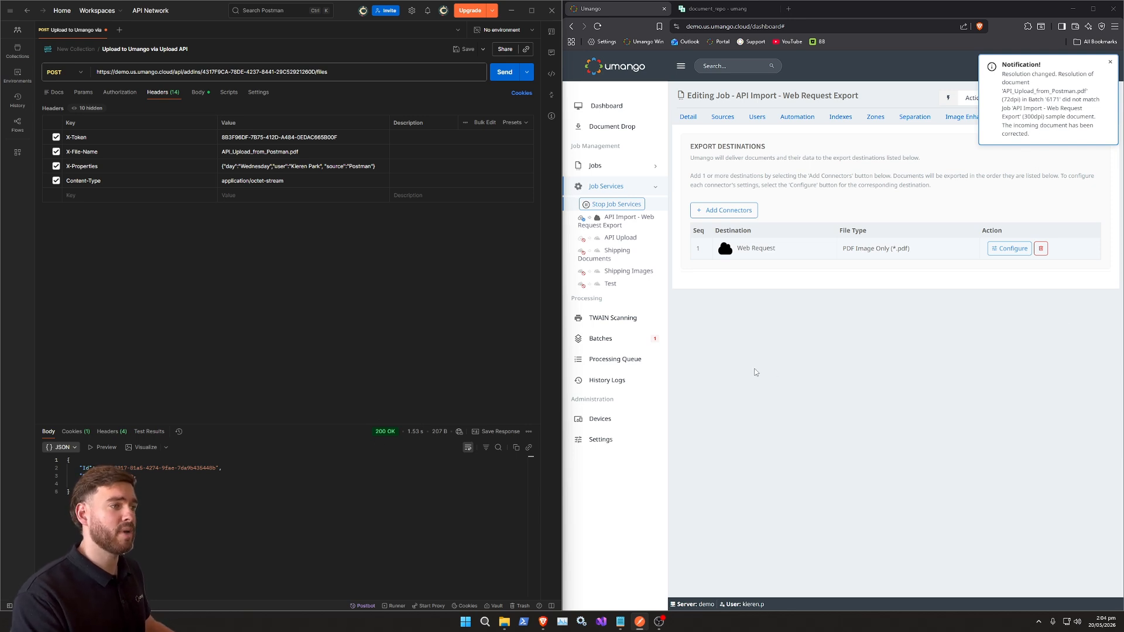
left_click(598, 342)
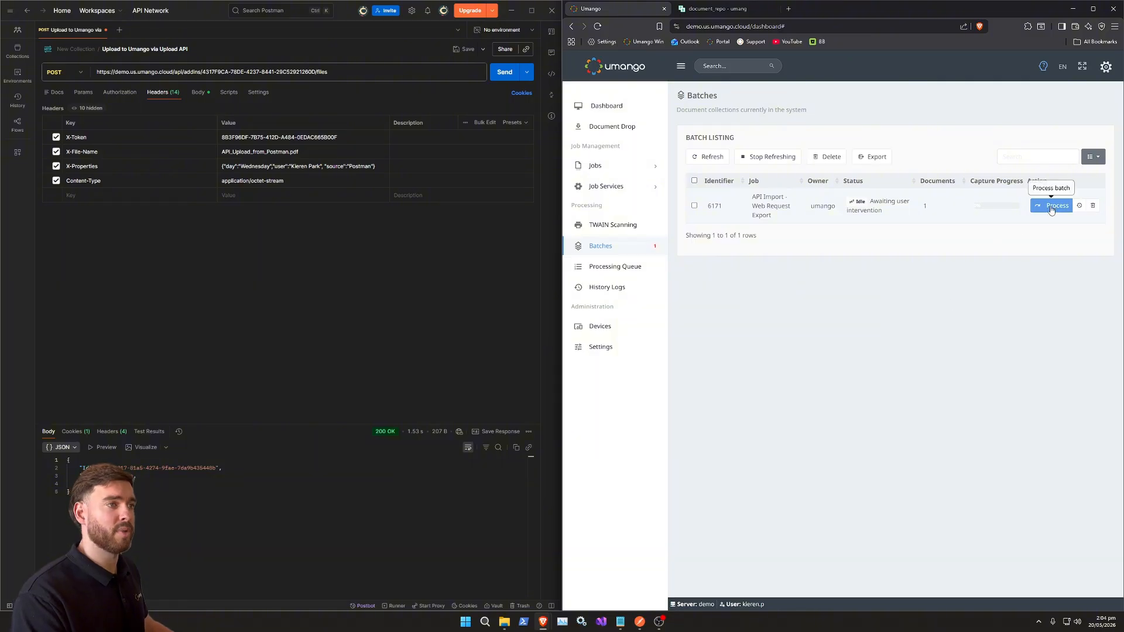
- Process the new batch, select invoices as the Collection Lookup value, save it, and export and close the batch
left_click(1048, 205)
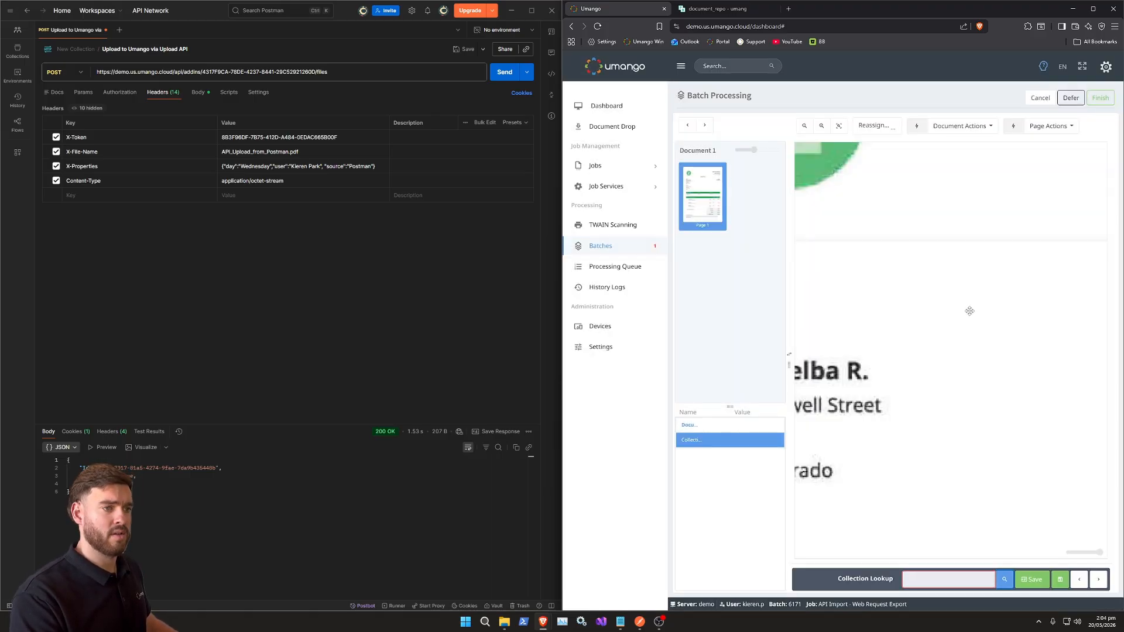
scroll(969, 310, "down", 5)
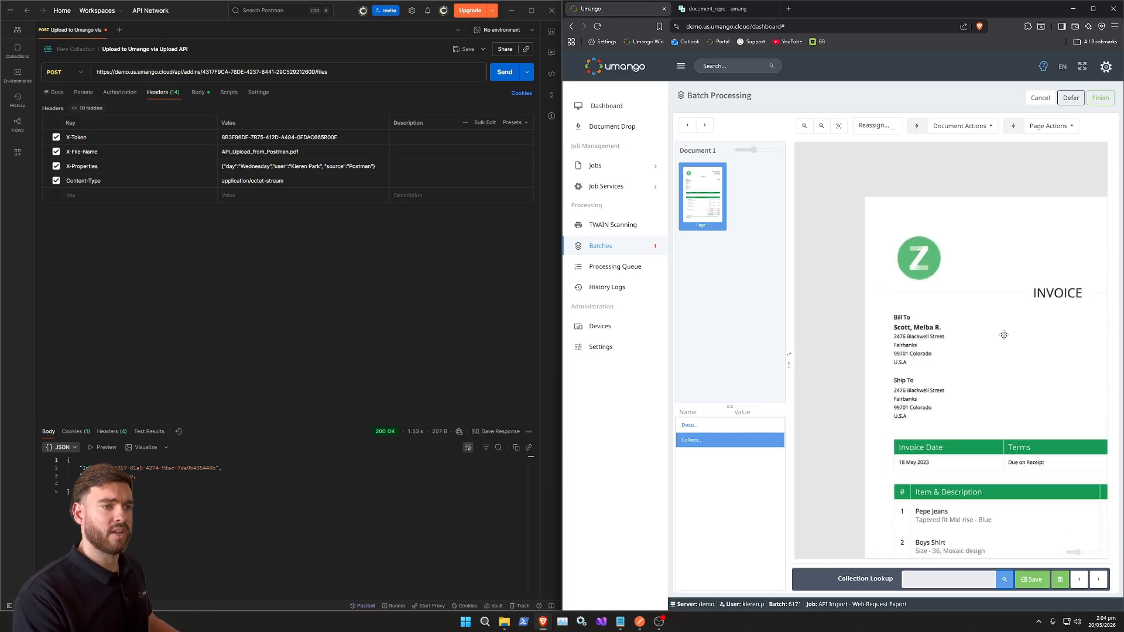
scroll(1003, 334, "down", 3)
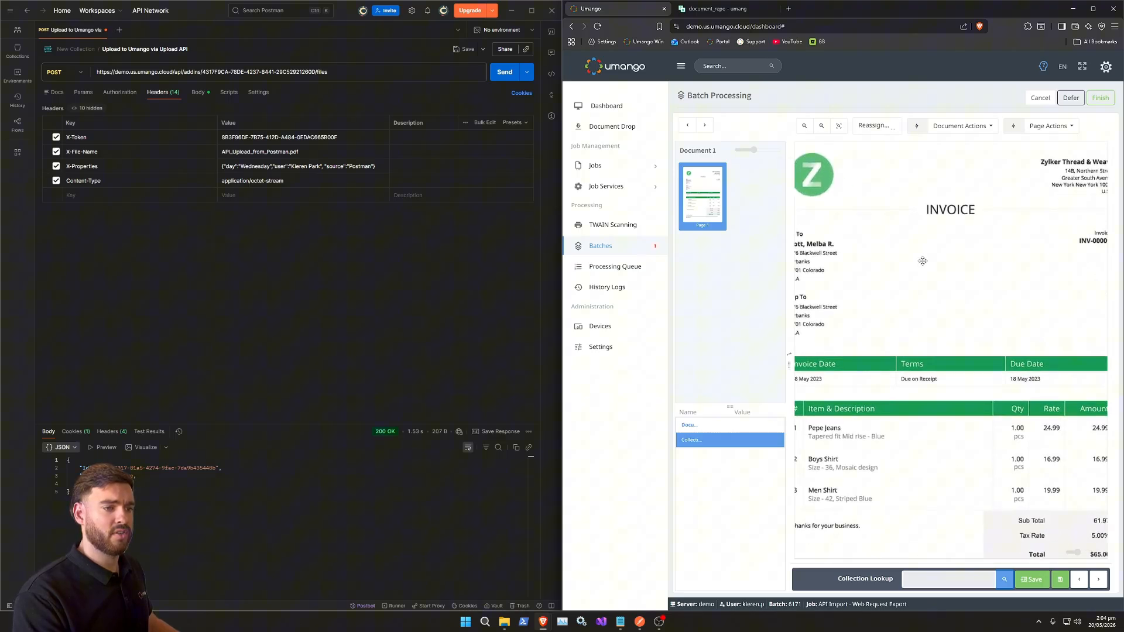
left_click(1003, 581)
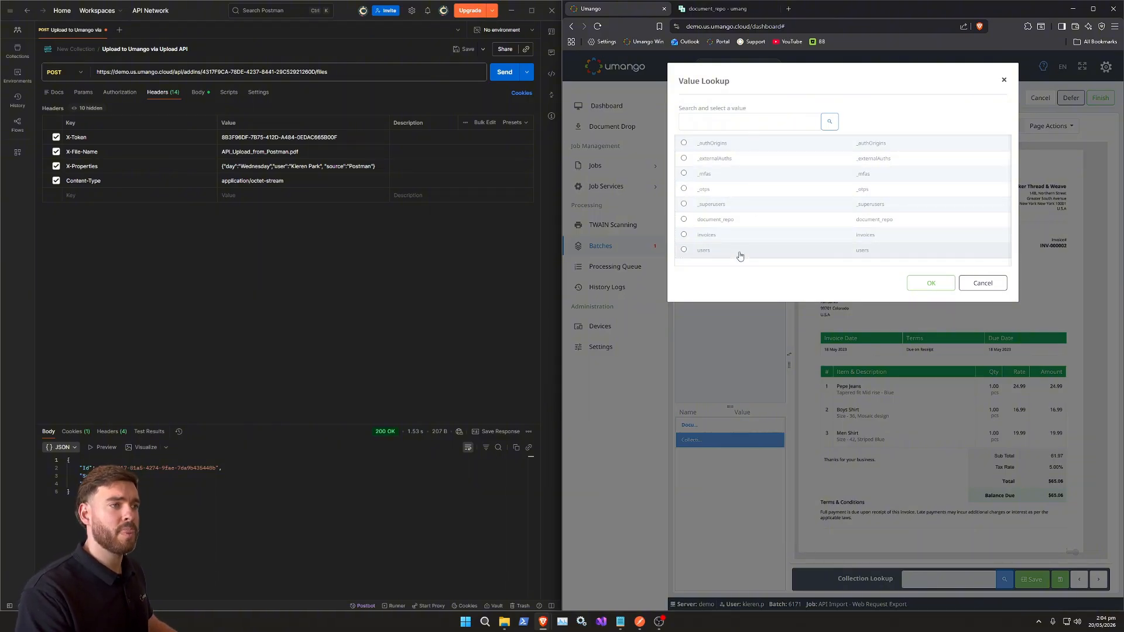
left_click(720, 235)
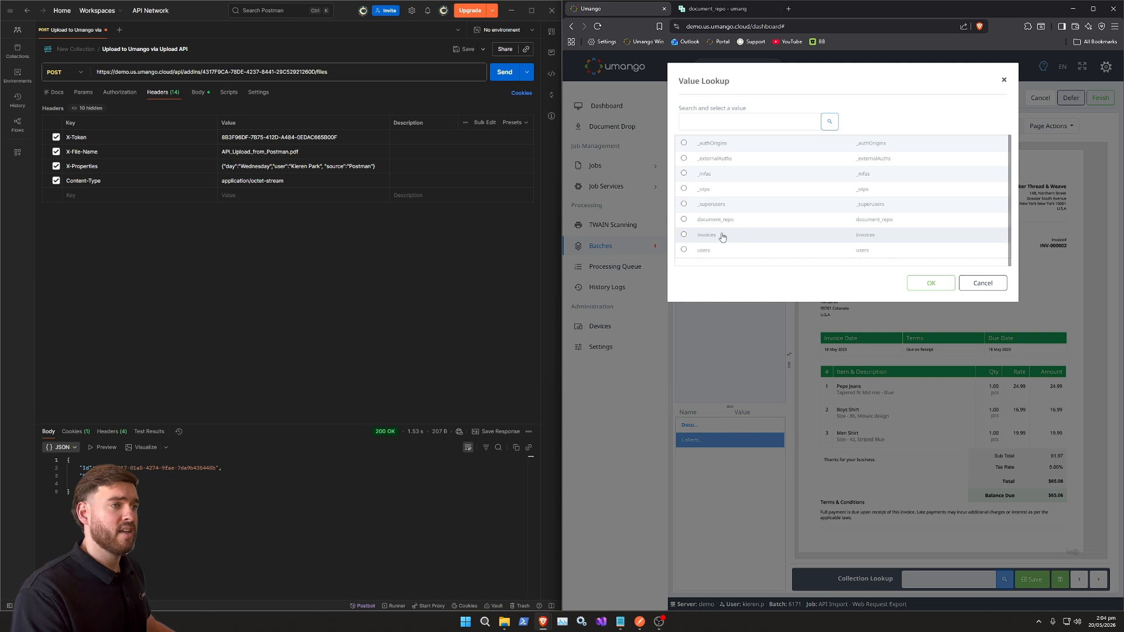
left_click(931, 283)
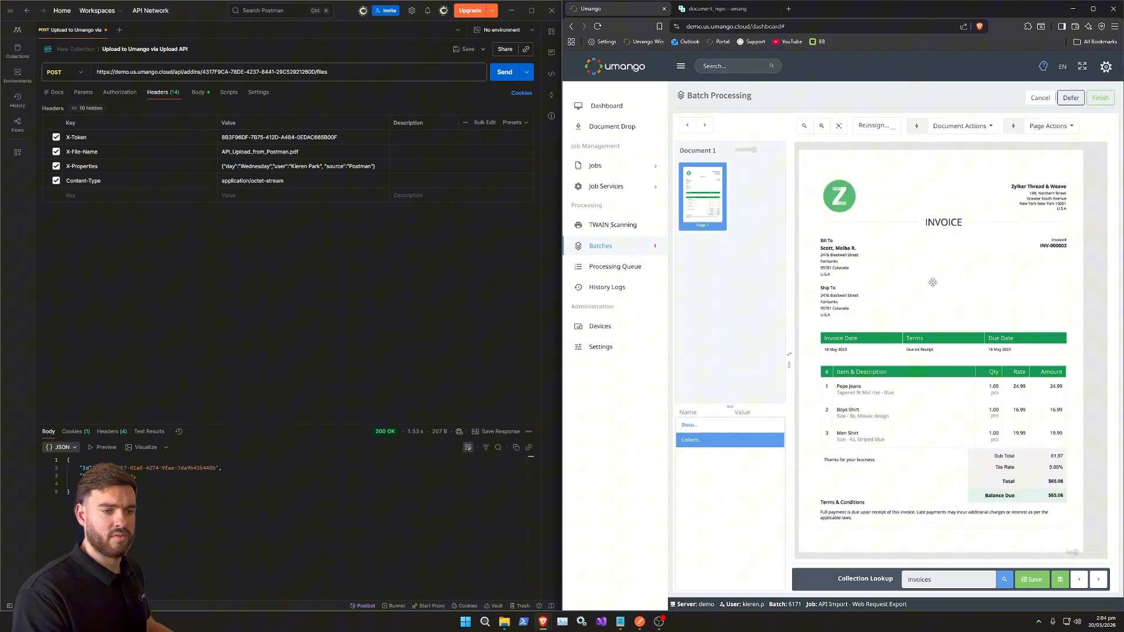
left_click(1035, 587)
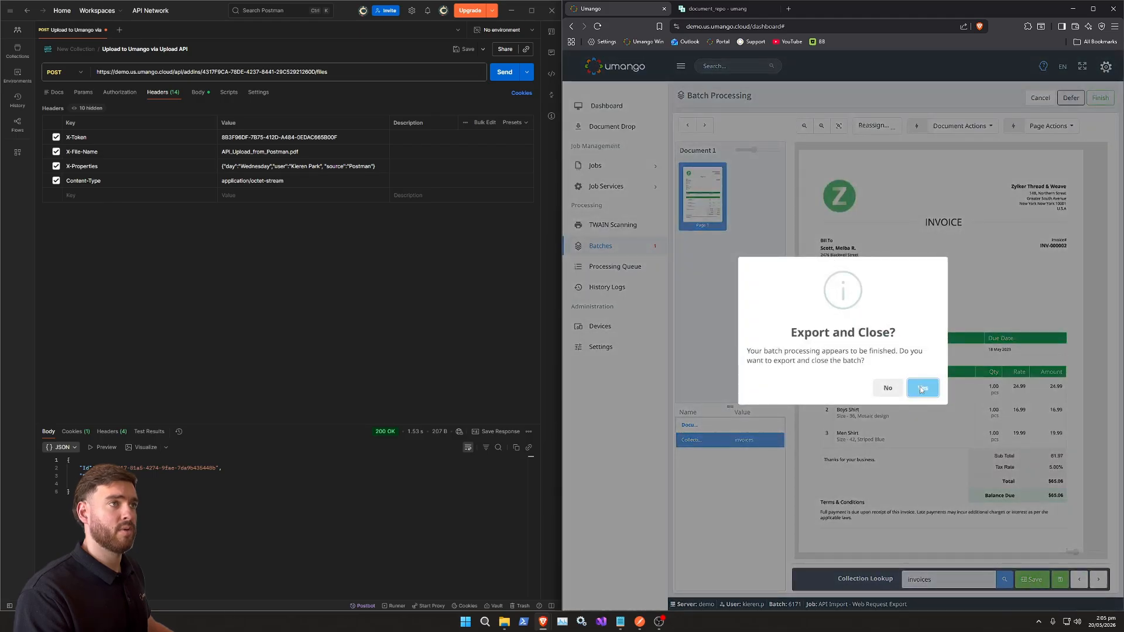
left_click(919, 388)
- Switch to PocketBase and open and refresh the invoices collection
left_click(708, 9)
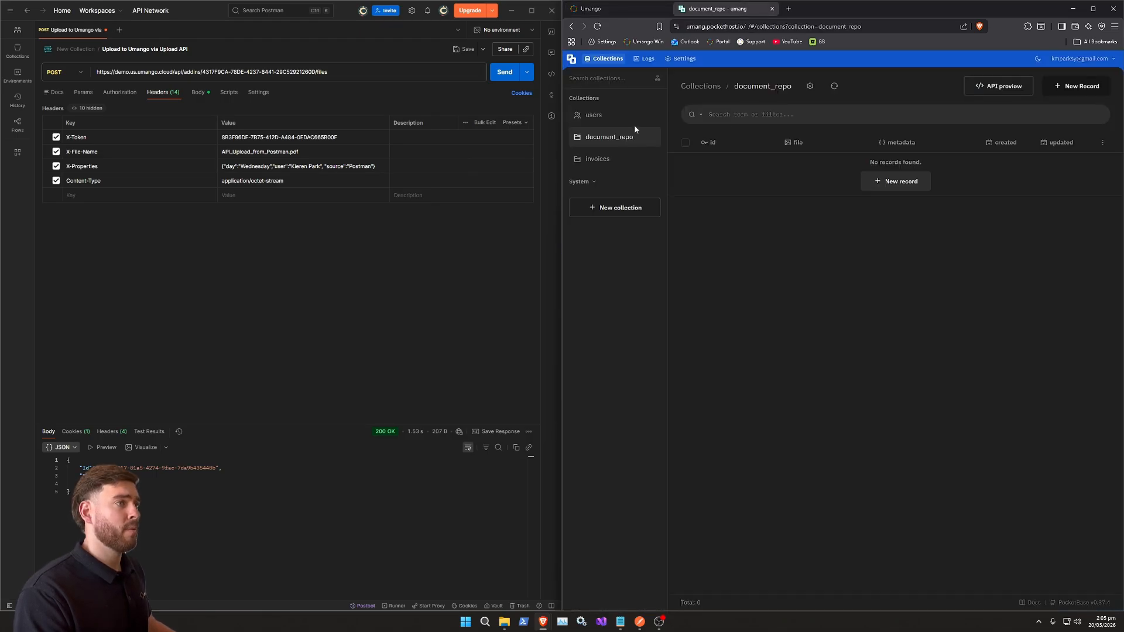
left_click(599, 163)
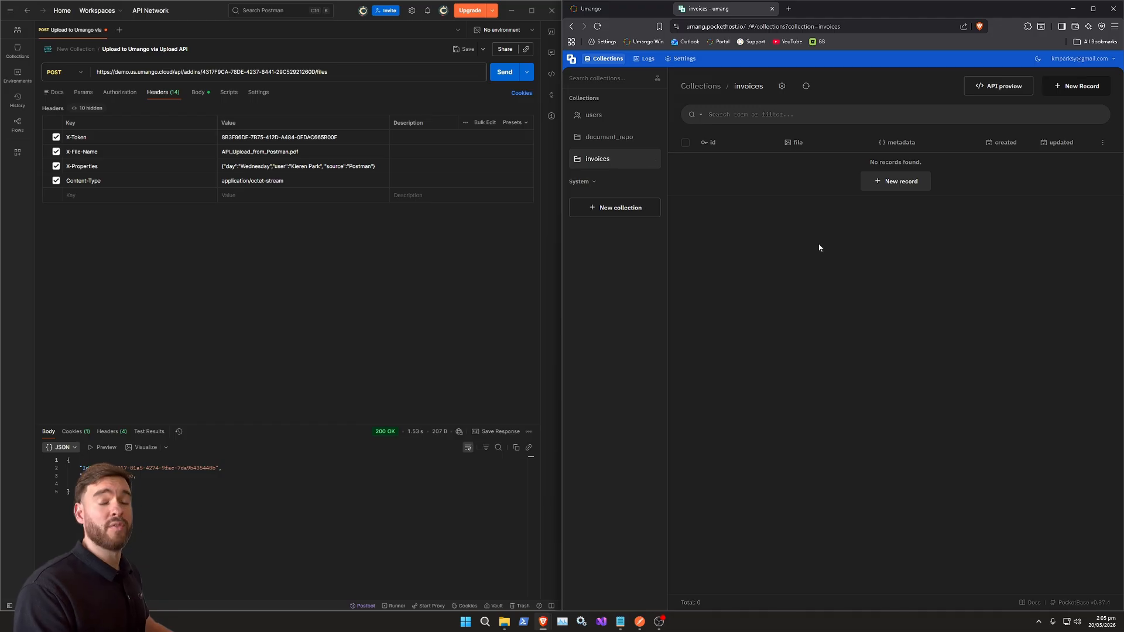
left_click(597, 26)
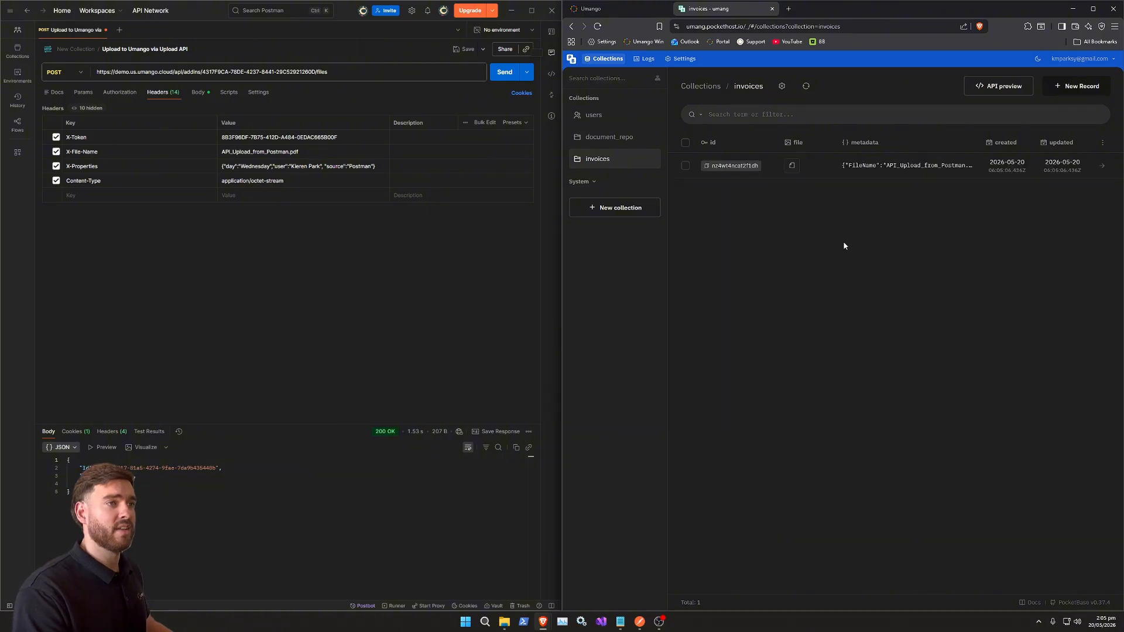
- Open the exported invoices record and view its attached PDF file
left_click(869, 167)
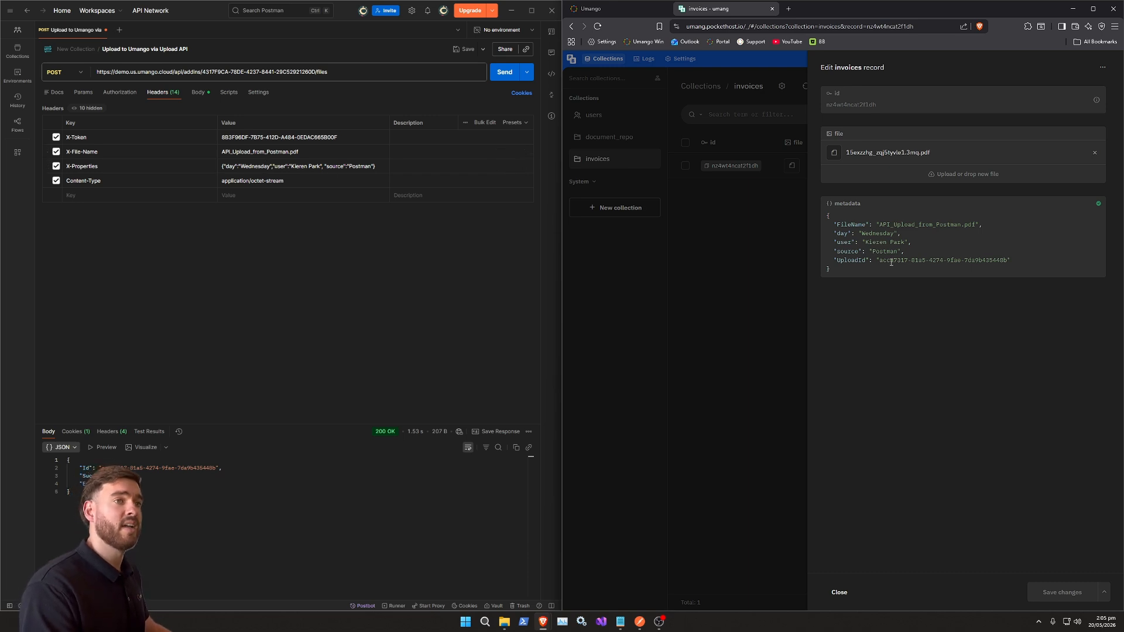
left_click(878, 156)
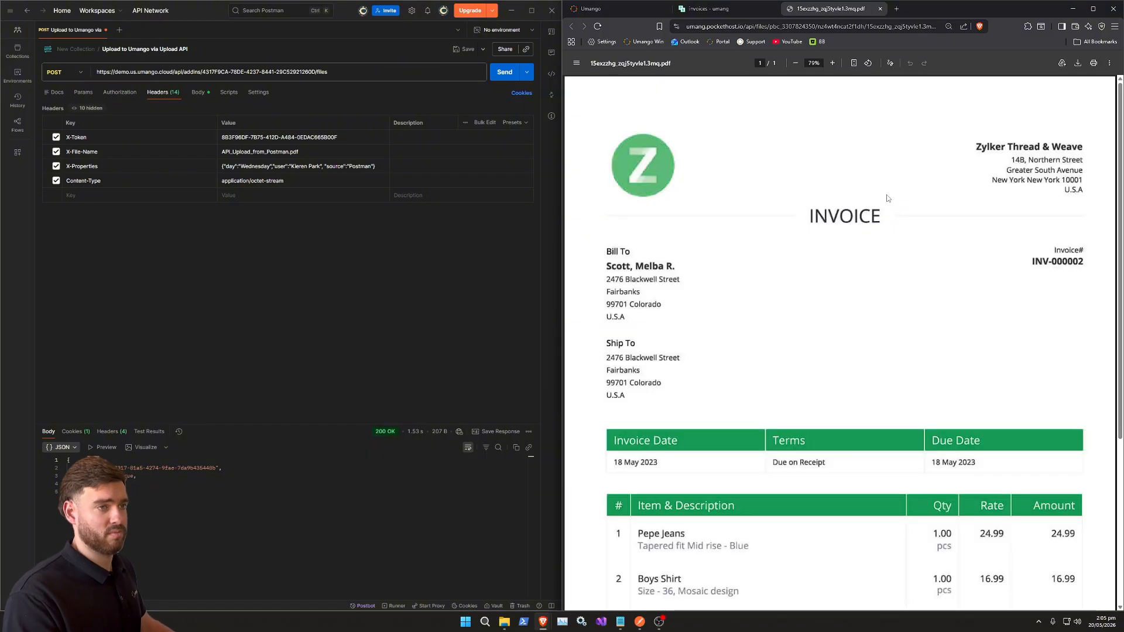
scroll(883, 240, "down", 4)
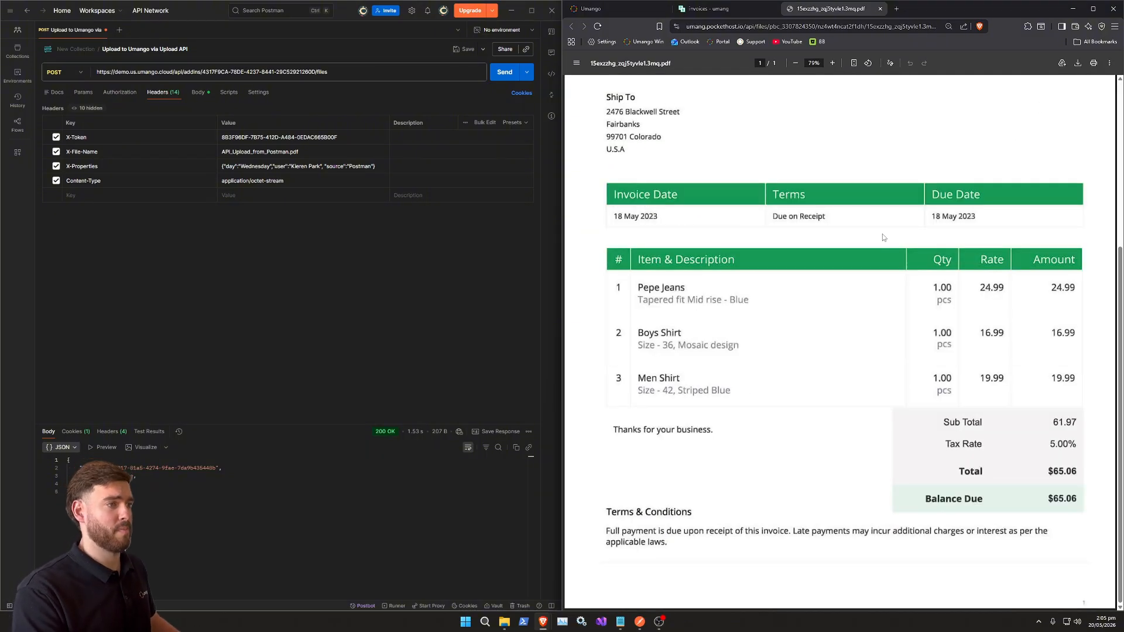